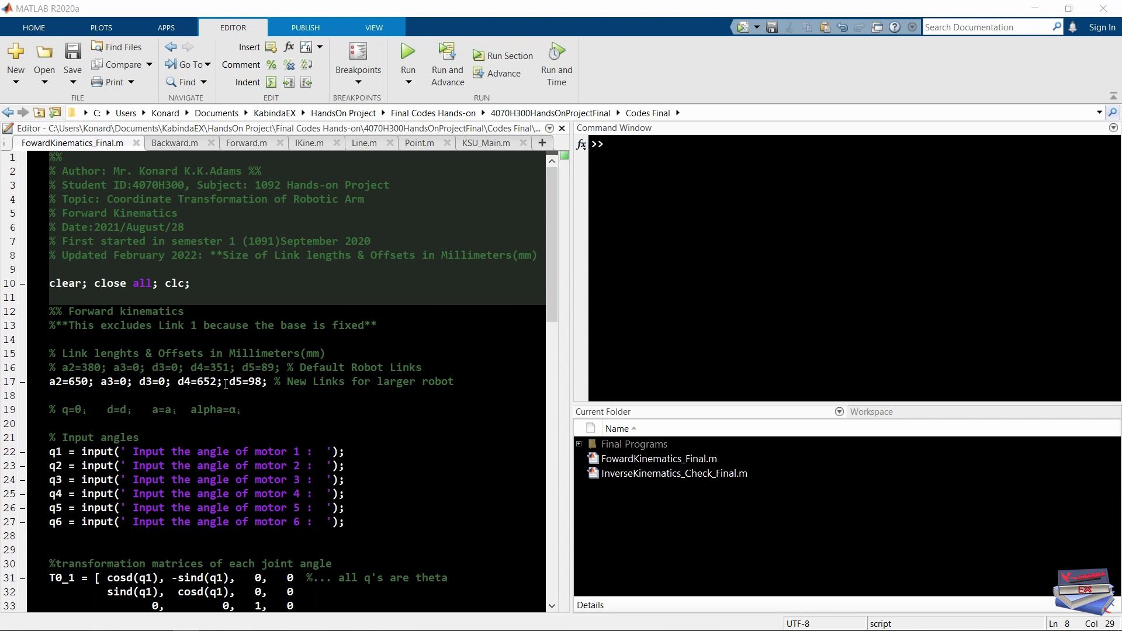
Review the forward kinematics script from the link lengths and angle inputs through the transformation matrices and final point calculation.
{"action": "scroll", "coordinate": [199, 345], "scroll_direction": "down", "scroll_amount": 3}
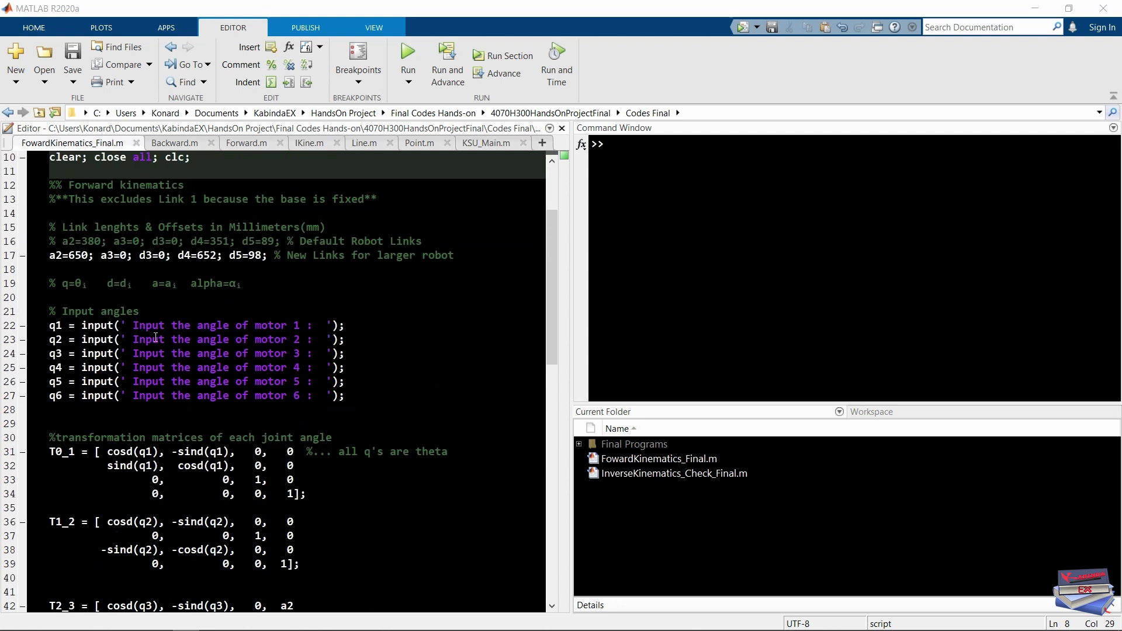
{"action": "scroll", "coordinate": [155, 338], "scroll_direction": "down", "scroll_amount": 2}
{"action": "scroll", "coordinate": [157, 339], "scroll_direction": "down", "scroll_amount": 2}
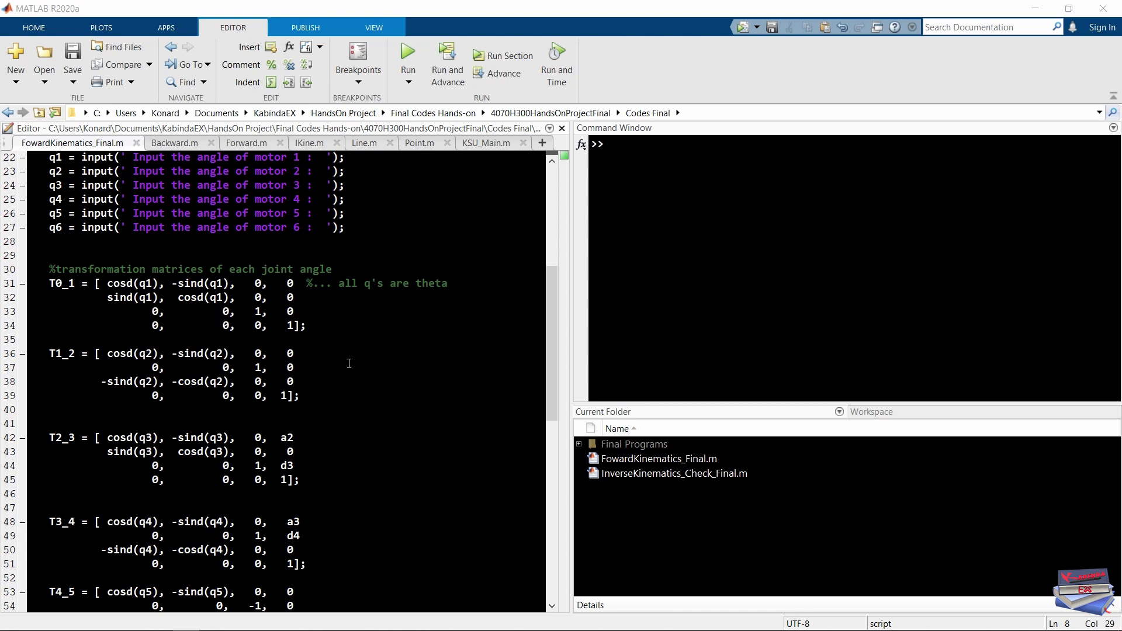
{"action": "scroll", "coordinate": [349, 364], "scroll_direction": "down", "scroll_amount": 7}
{"action": "scroll", "coordinate": [349, 364], "scroll_direction": "down", "scroll_amount": 1}
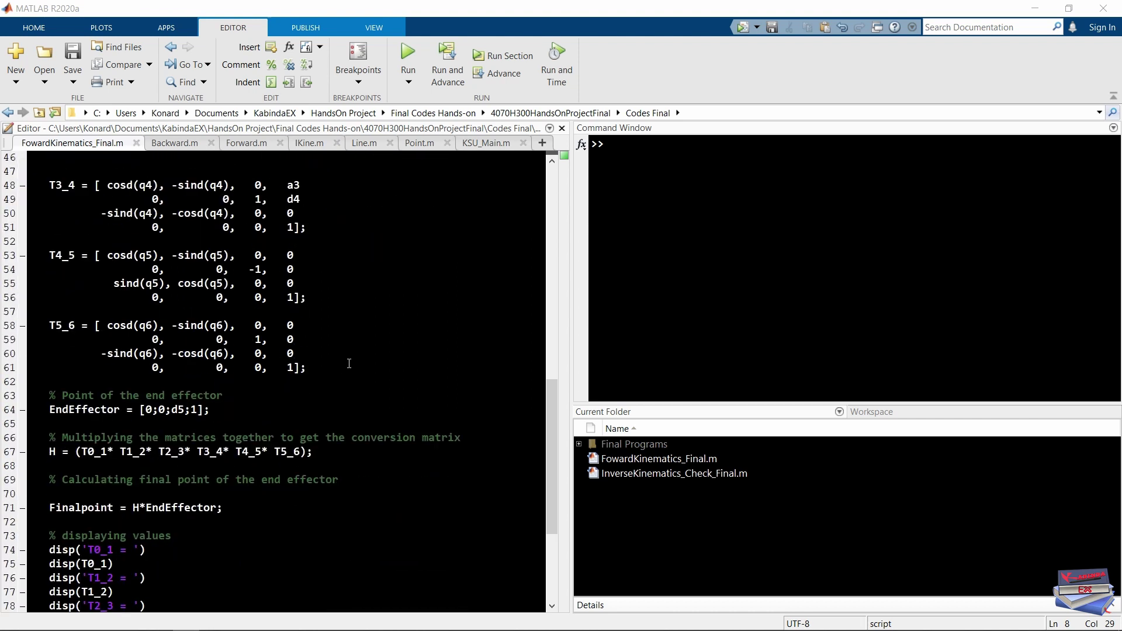
{"action": "scroll", "coordinate": [349, 363], "scroll_direction": "up", "scroll_amount": 14}
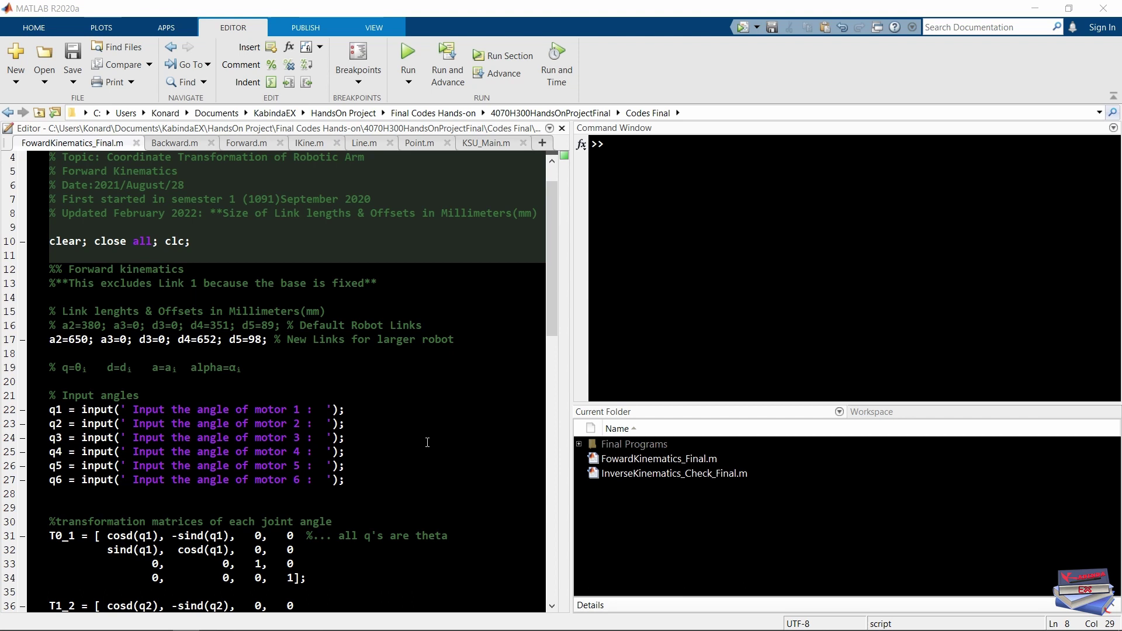
{"action": "scroll", "coordinate": [427, 444], "scroll_direction": "up", "scroll_amount": 1}
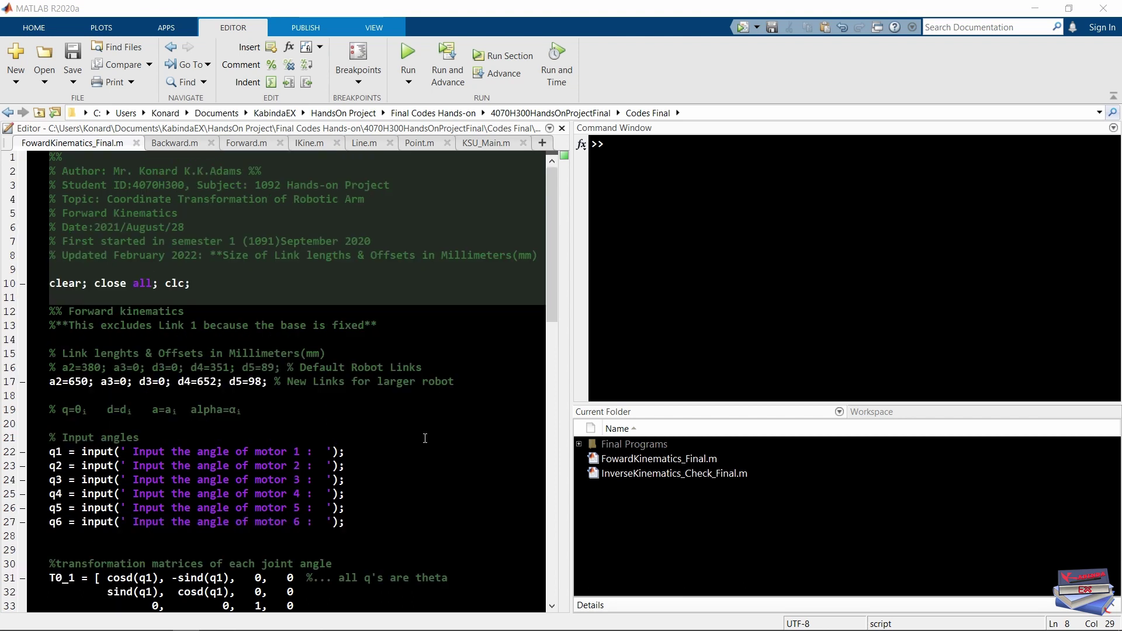
Run the forward kinematics script with an angle of 15 for each of motors 1 to 6.
{"action": "left_click", "coordinate": [408, 51]}
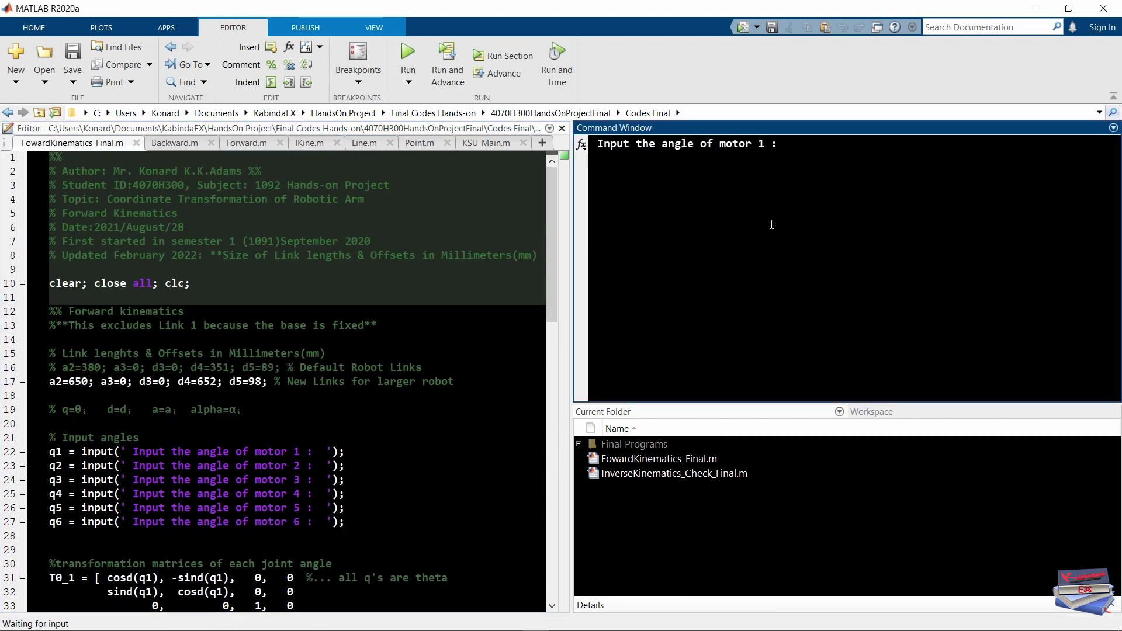
{"action": "type", "text": "15"}
{"action": "key", "text": "Return"}
{"action": "type", "text": "15"}
{"action": "key", "text": "Return"}
{"action": "type", "text": "15"}
{"action": "key", "text": "Return"}
{"action": "type", "text": "15"}
{"action": "key", "text": "Return"}
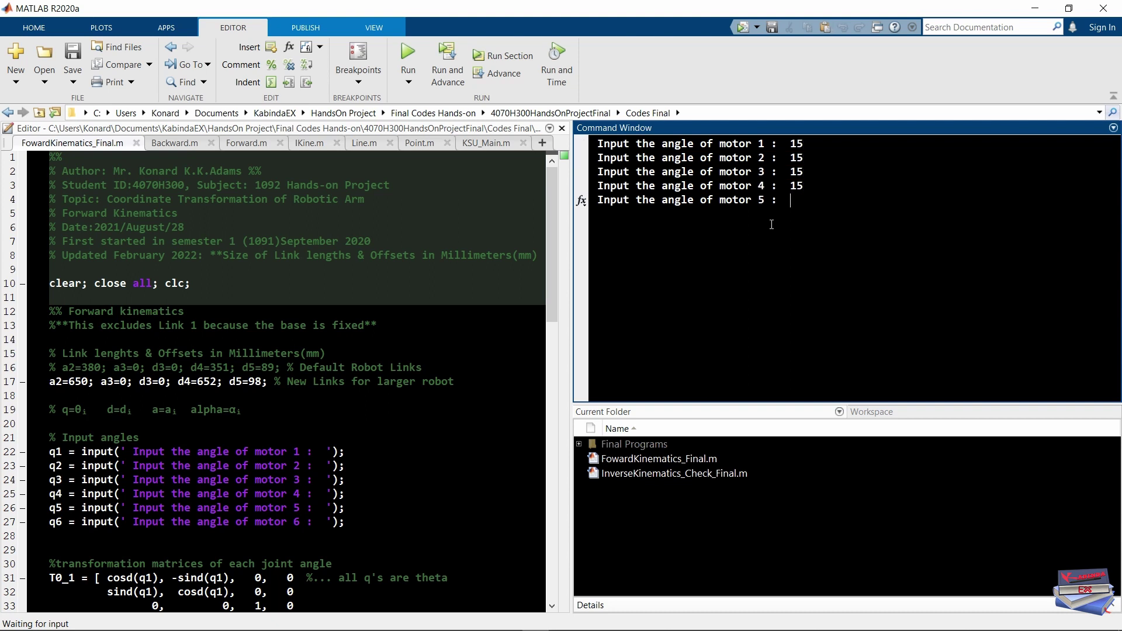
{"action": "type", "text": "15"}
{"action": "key", "text": "Return"}
{"action": "type", "text": "15"}
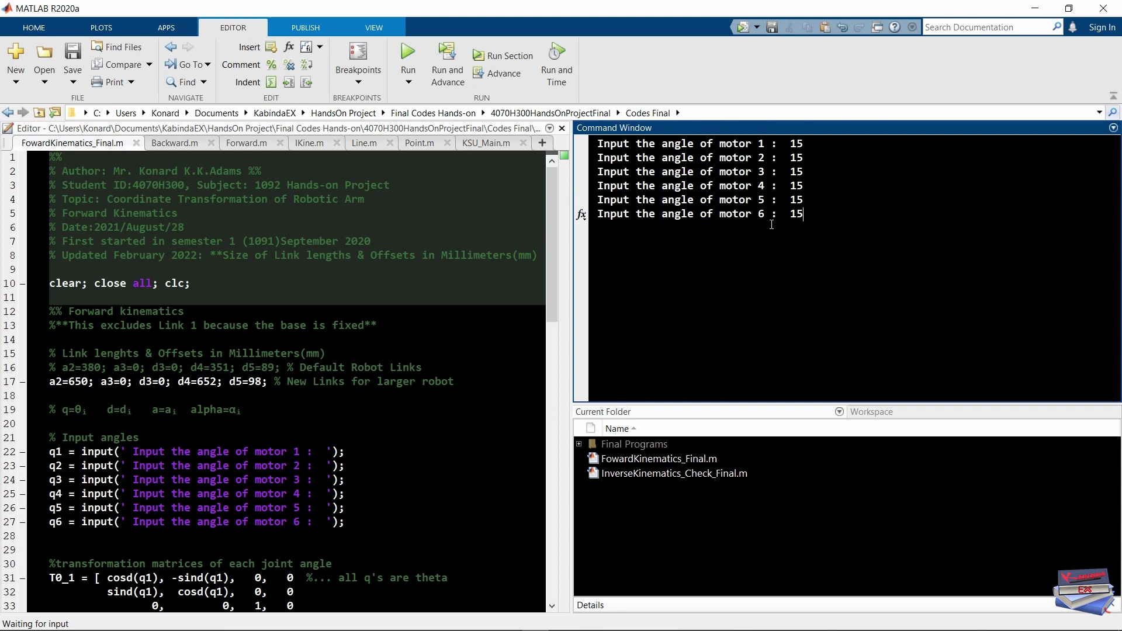
{"action": "key", "text": "Return"}
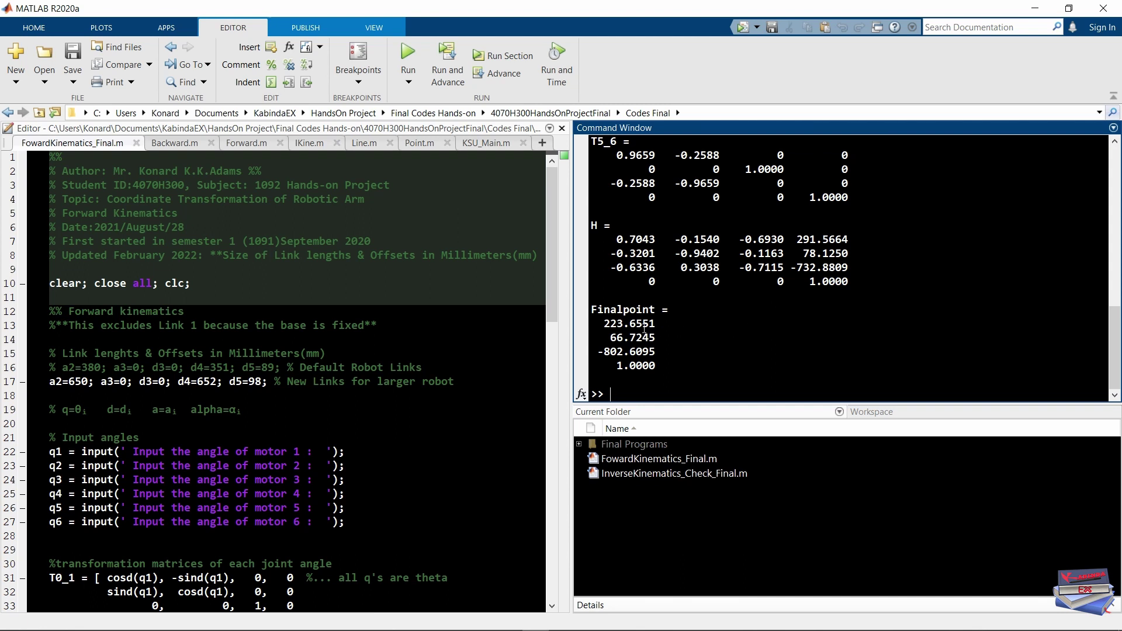
Highlight the X, Y and Z values of the Finalpoint result, first together and then individually.
{"action": "left_click_drag", "start_coordinate": [604, 323], "coordinate": [660, 350]}
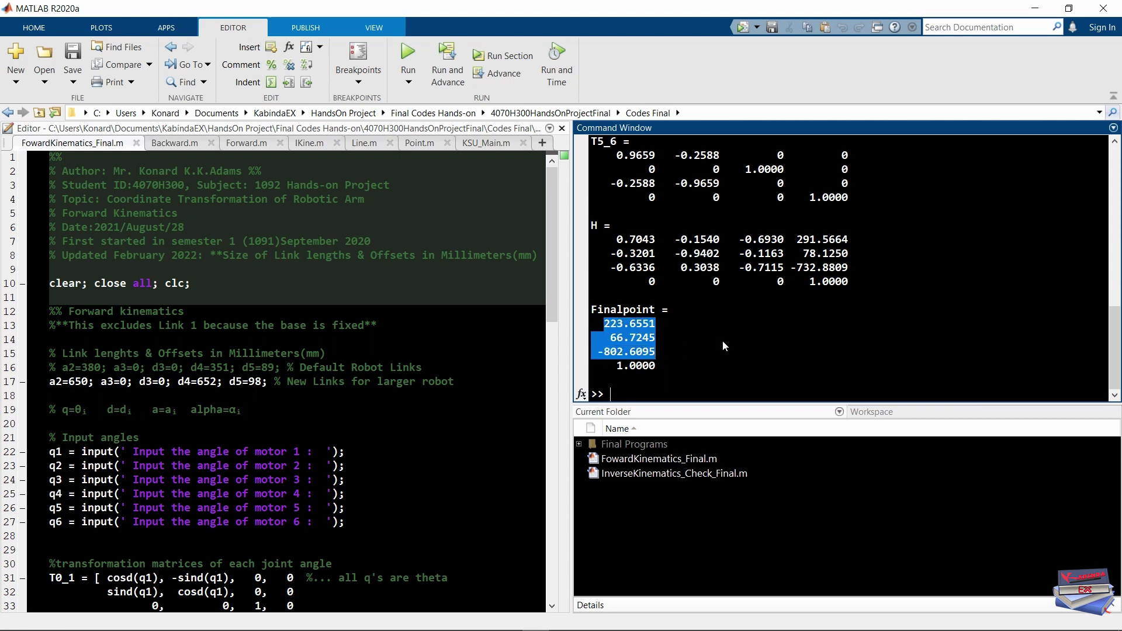
{"action": "left_click", "coordinate": [657, 325]}
{"action": "left_click_drag", "start_coordinate": [603, 322], "coordinate": [657, 337]}
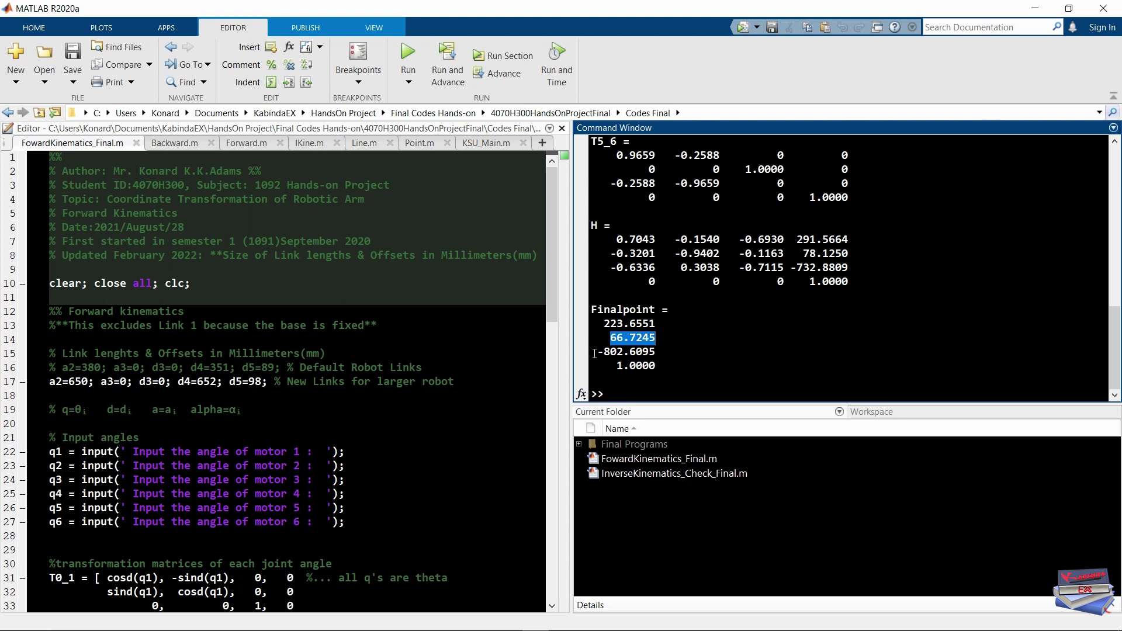
{"action": "left_click_drag", "start_coordinate": [595, 354], "coordinate": [655, 353]}
{"action": "left_click", "coordinate": [656, 354]}
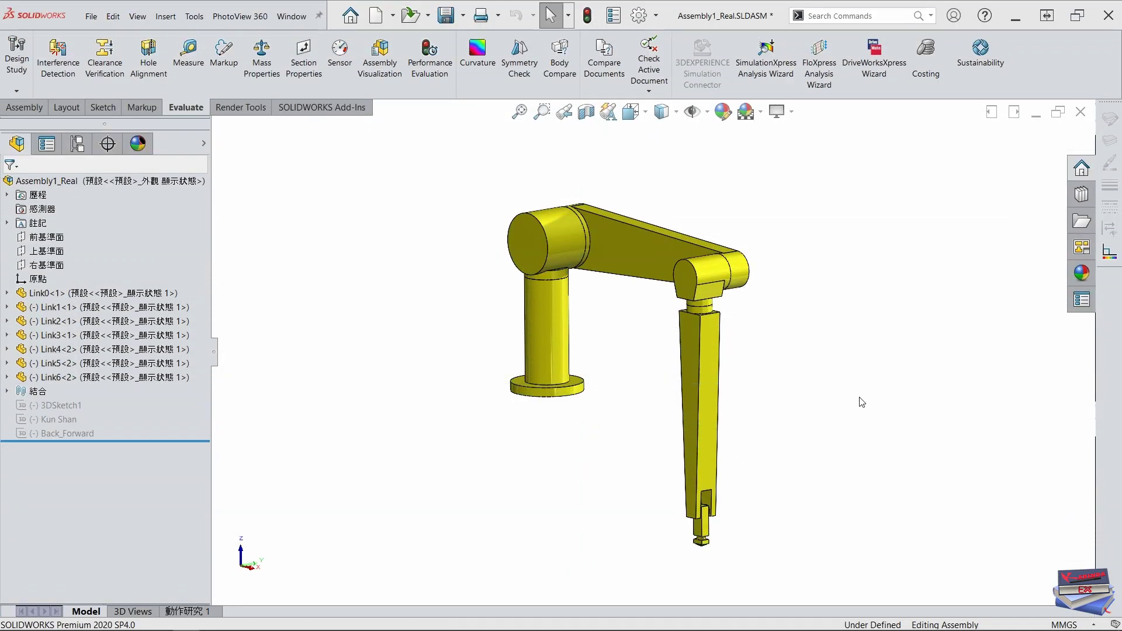
Switch to SOLIDWORKS, open motion study 動作研究 1 and look through its rotary motors.
{"action": "left_click", "coordinate": [188, 612]}
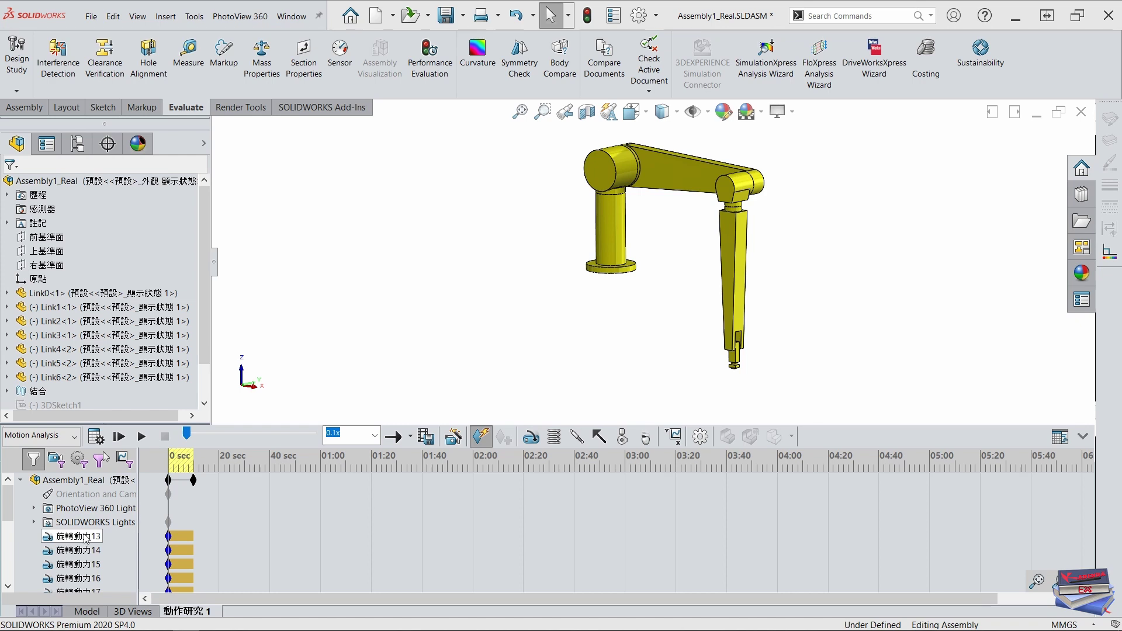
{"action": "left_click", "coordinate": [86, 537]}
{"action": "scroll", "coordinate": [86, 551], "scroll_direction": "down", "scroll_amount": 1}
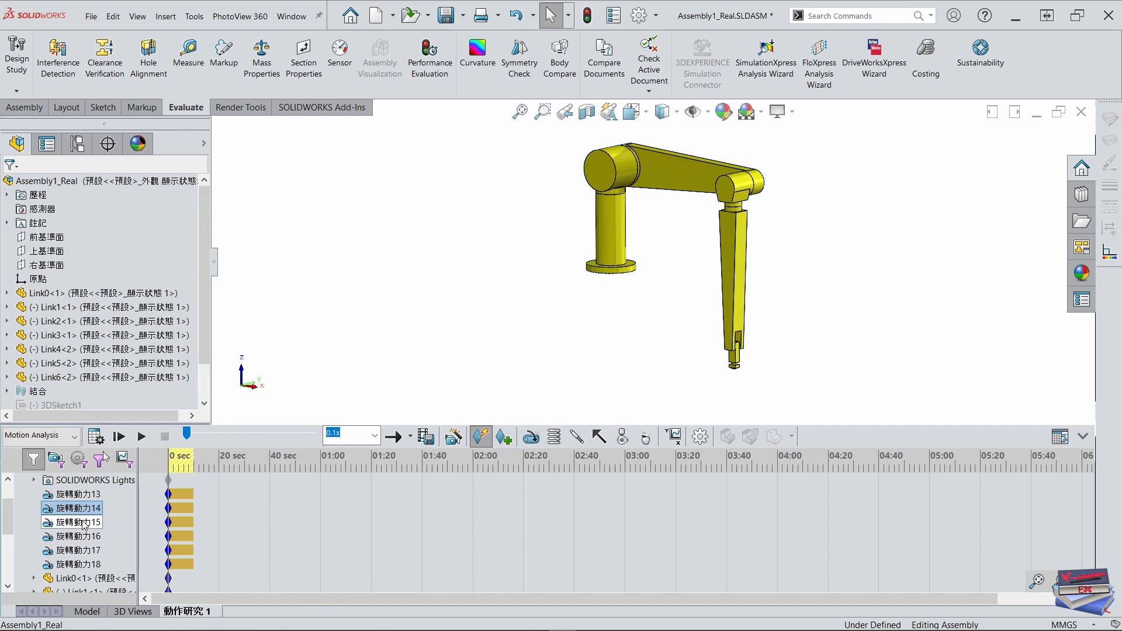
{"action": "left_click", "coordinate": [84, 523]}
{"action": "left_click", "coordinate": [84, 536]}
{"action": "scroll", "coordinate": [85, 534], "scroll_direction": "up", "scroll_amount": 1}
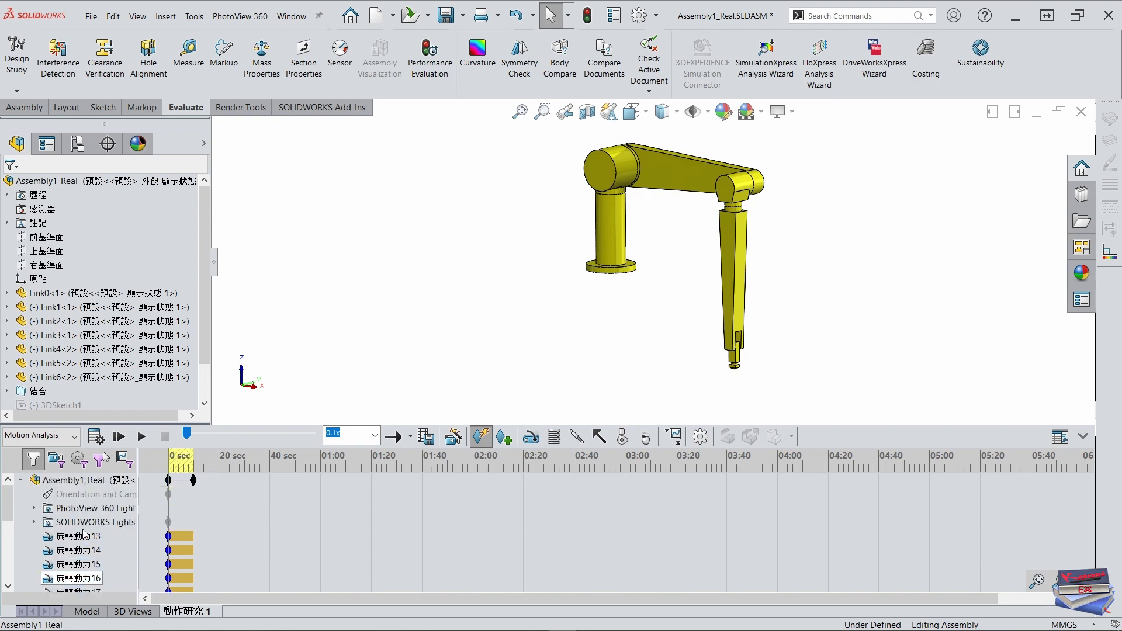
{"action": "left_click", "coordinate": [82, 536]}
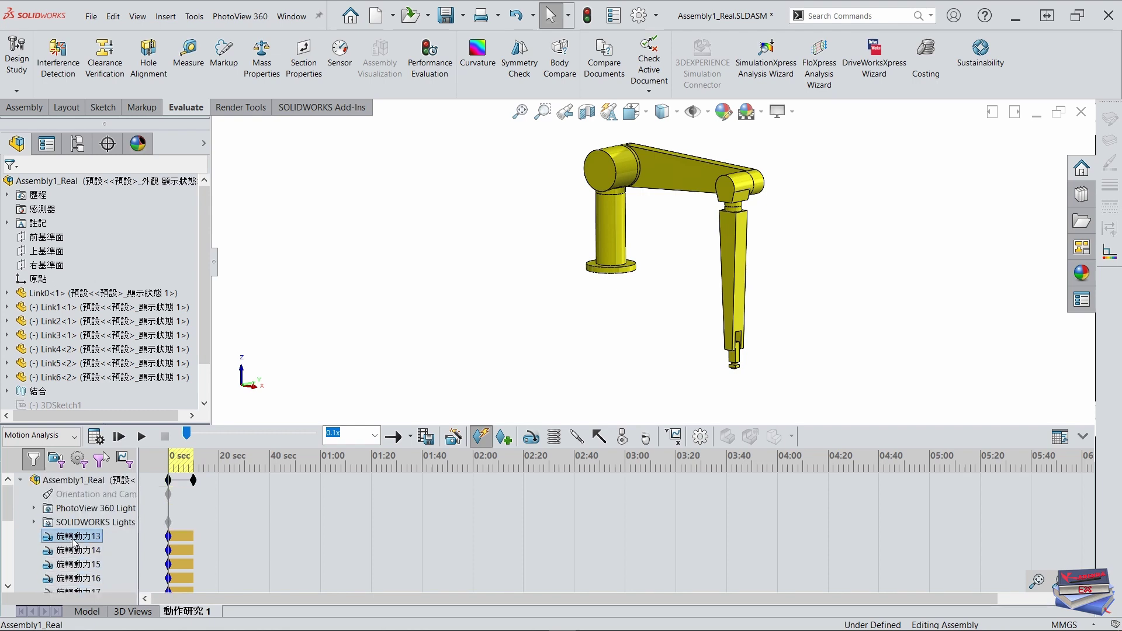
Check the distance and time settings of rotary motors 旋轉動力13 and 旋轉動力14, keeping their definitions.
{"action": "right_click", "coordinate": [73, 541]}
{"action": "left_click", "coordinate": [84, 395]}
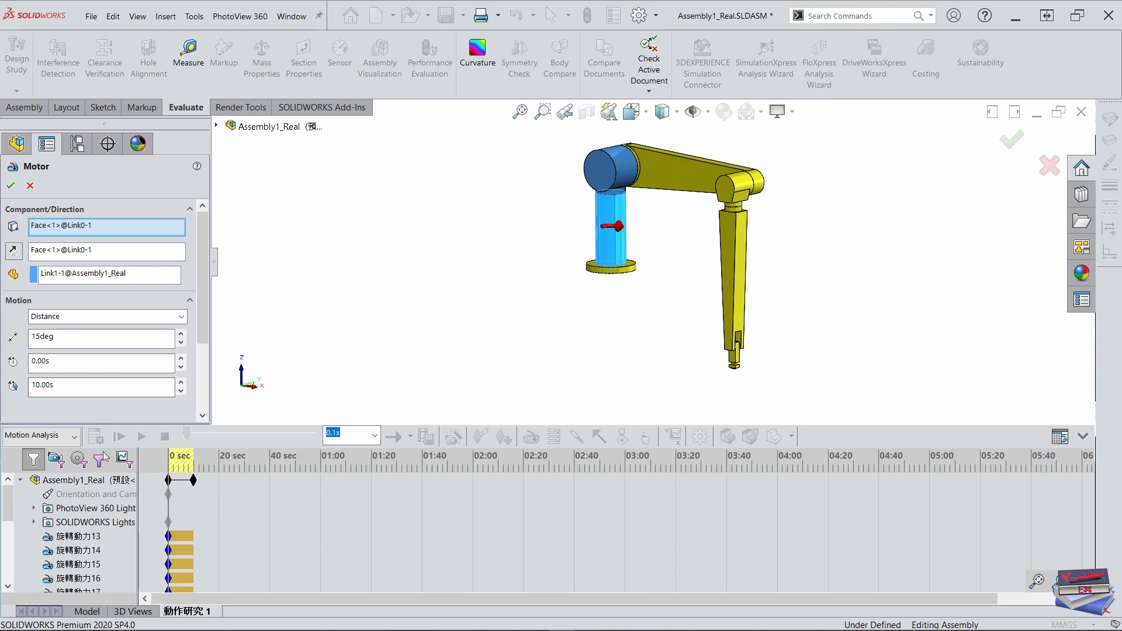
{"action": "left_click", "coordinate": [10, 187]}
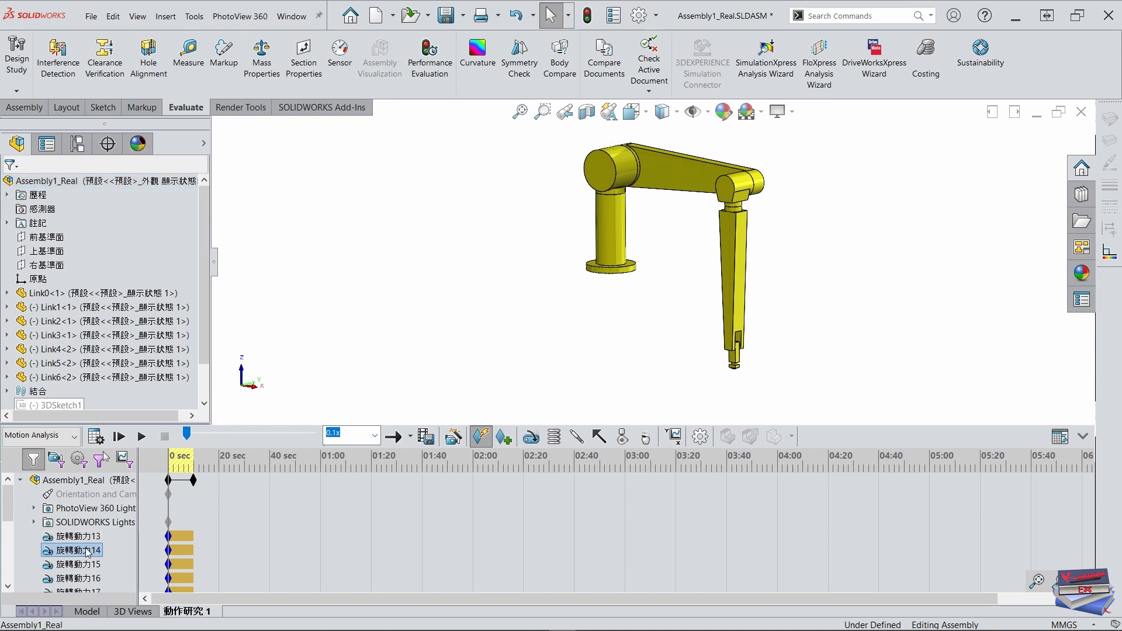
{"action": "right_click", "coordinate": [88, 553]}
{"action": "left_click", "coordinate": [112, 409]}
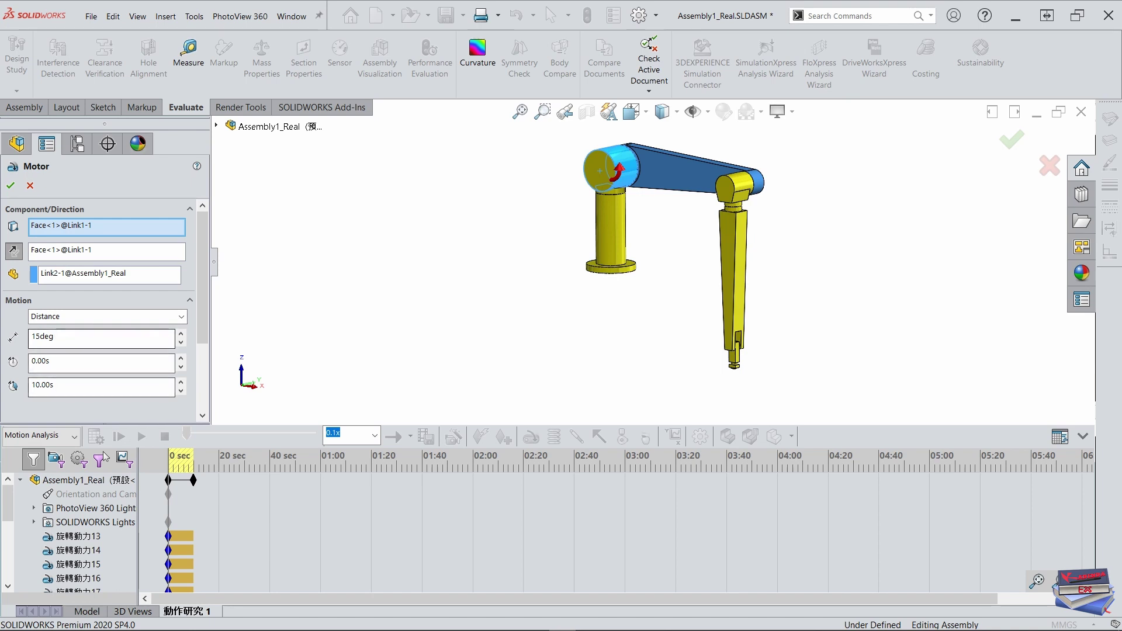
{"action": "left_click", "coordinate": [9, 187]}
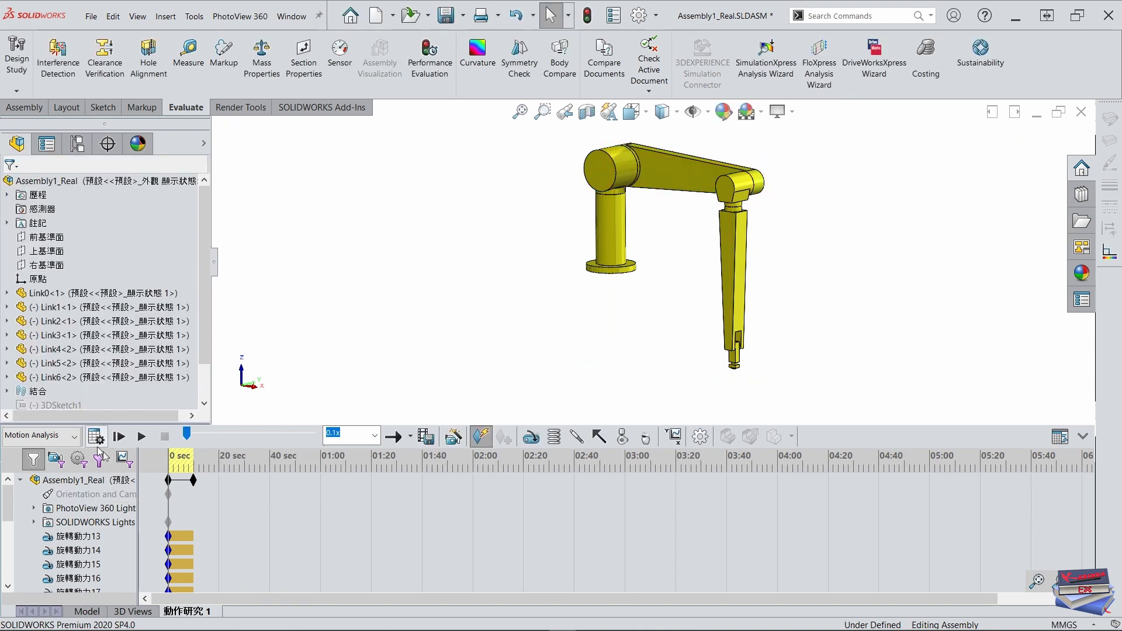
Calculate the motion study and measure the coordinates of the end effector's tip vertex on Link6.
{"action": "left_click", "coordinate": [95, 444]}
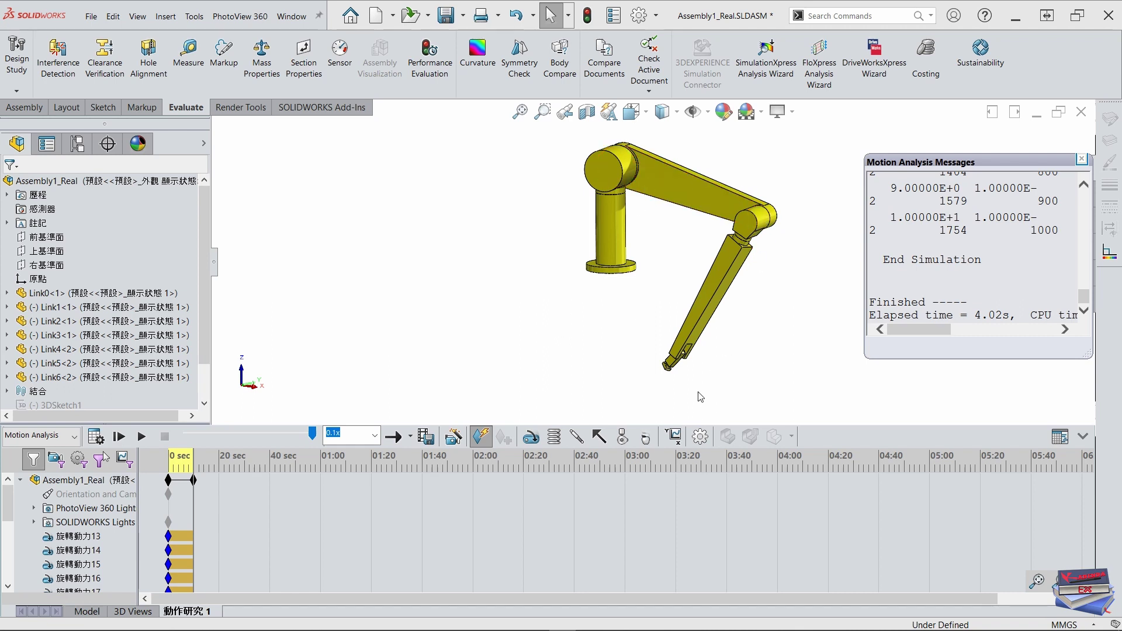
{"action": "mouse_move", "coordinate": [667, 384]}
{"action": "middle_mouse_down"}
{"action": "mouse_move", "coordinate": [719, 373]}
{"action": "mouse_move", "coordinate": [721, 384]}
{"action": "mouse_move", "coordinate": [715, 395]}
{"action": "mouse_move", "coordinate": [671, 386]}
{"action": "middle_mouse_up"}
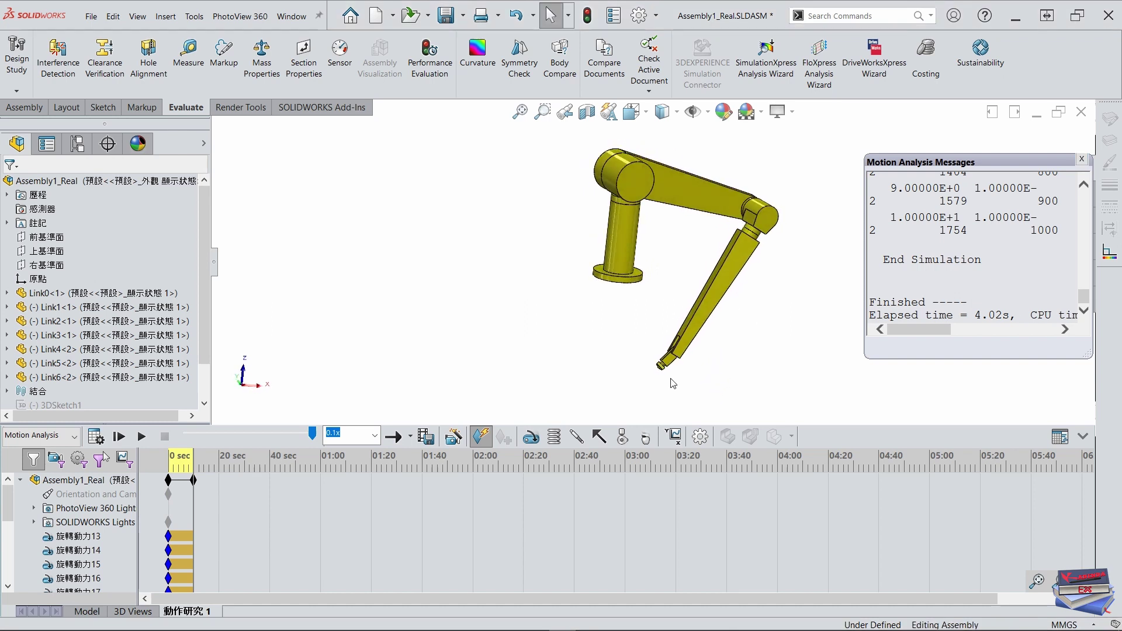
{"action": "scroll", "coordinate": [666, 376], "scroll_direction": "down", "scroll_amount": 6}
{"action": "scroll", "coordinate": [655, 339], "scroll_direction": "down", "scroll_amount": 2}
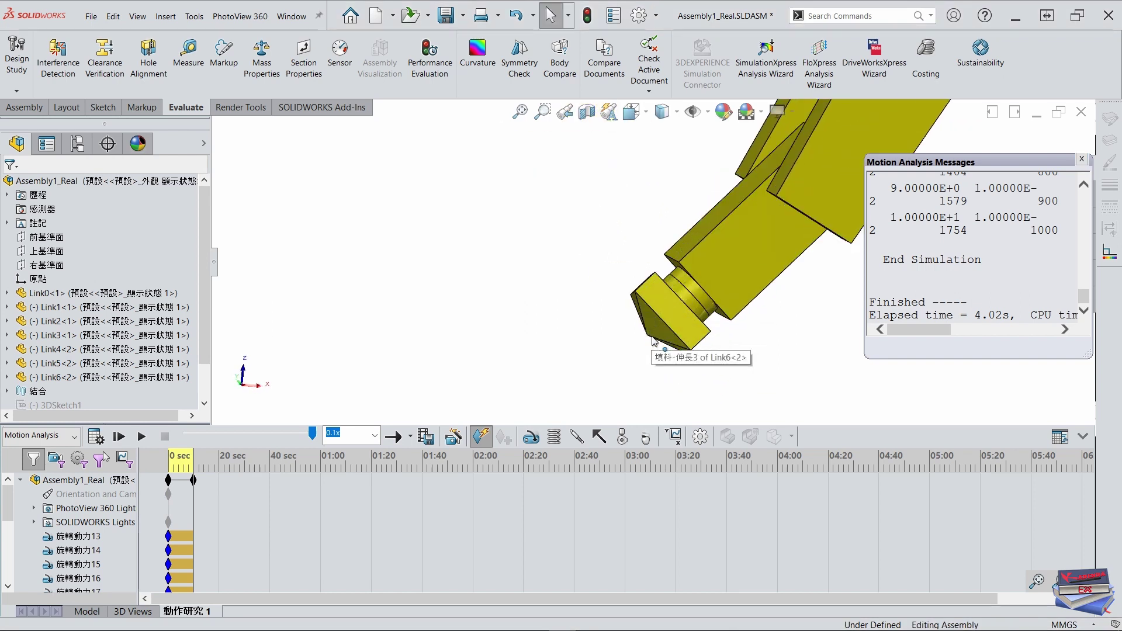
{"action": "middle_click_drag", "start_coordinate": [640, 349], "coordinate": [481, 297]}
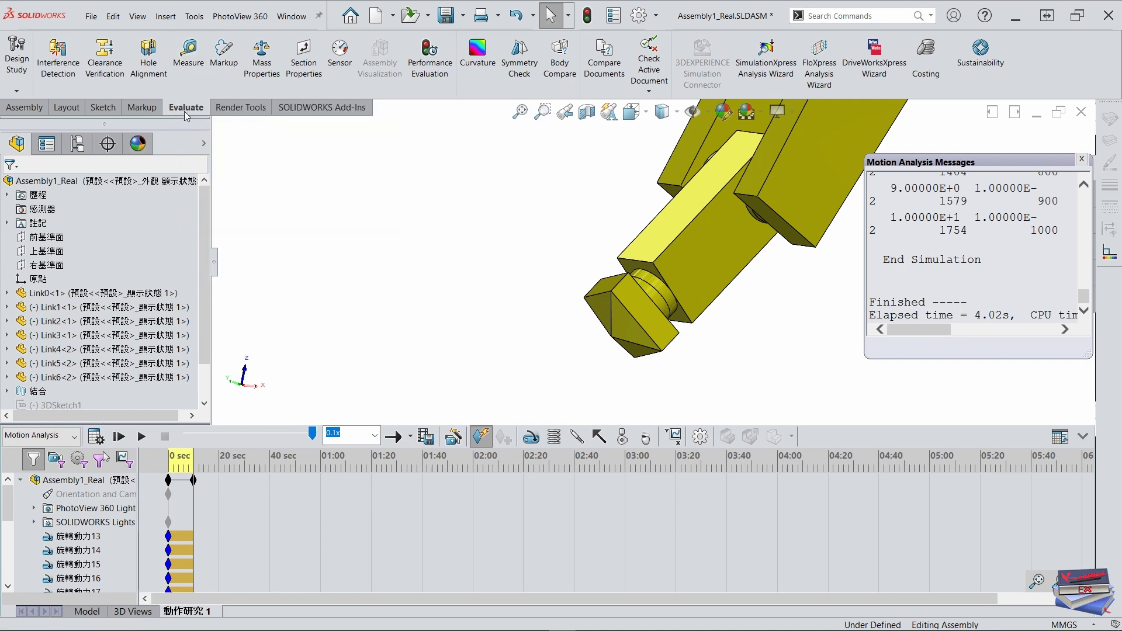
{"action": "left_click", "coordinate": [189, 56]}
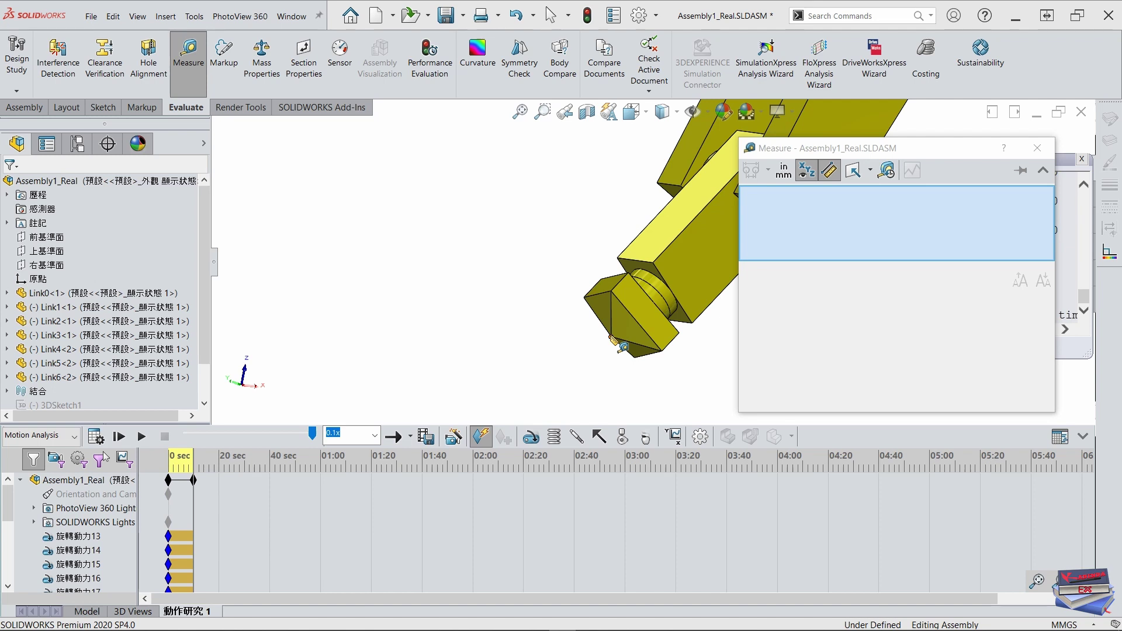
{"action": "left_click", "coordinate": [611, 338]}
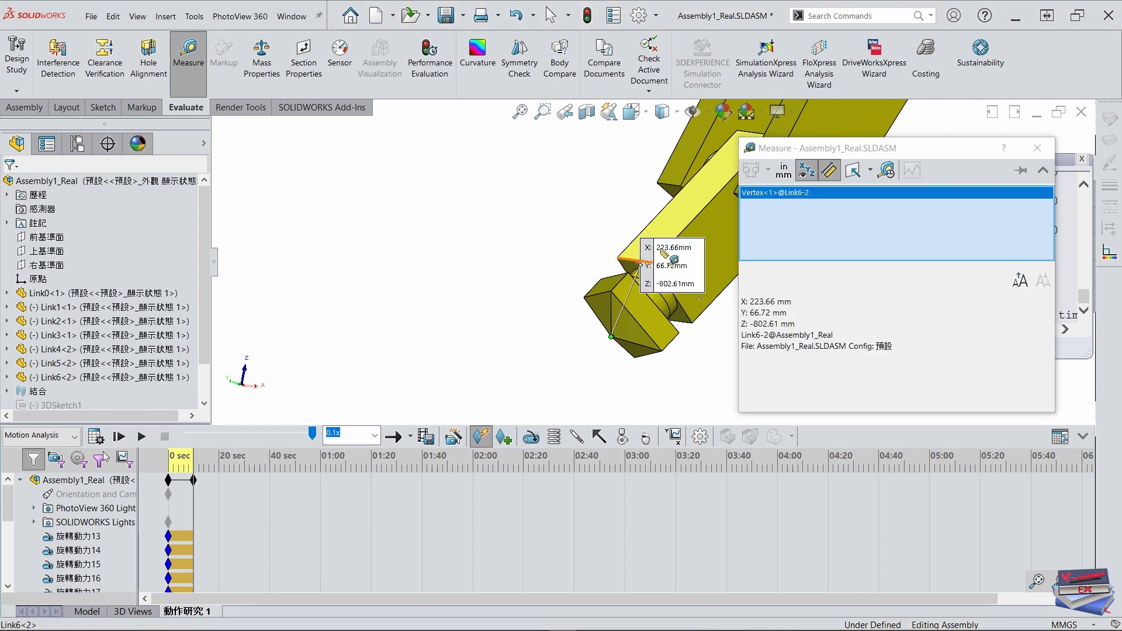
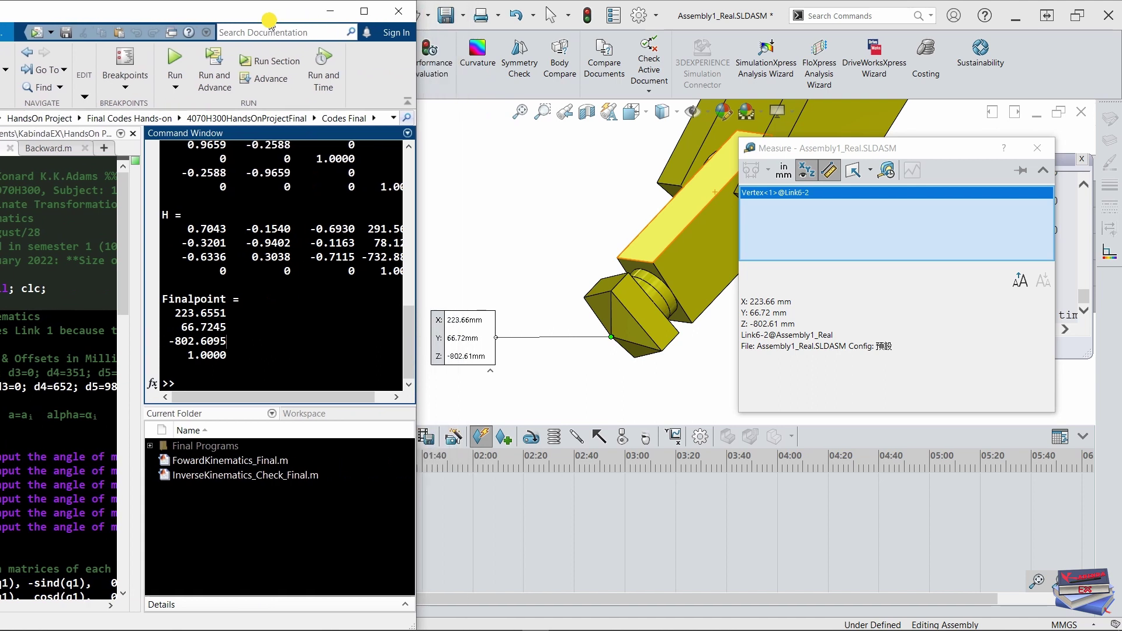
Move the Measure window lower and switch to MATLAB to compare the Finalpoint values with the measured tip coordinates.
{"action": "left_click", "coordinate": [912, 150]}
{"action": "left_click_drag", "start_coordinate": [922, 156], "coordinate": [965, 296]}
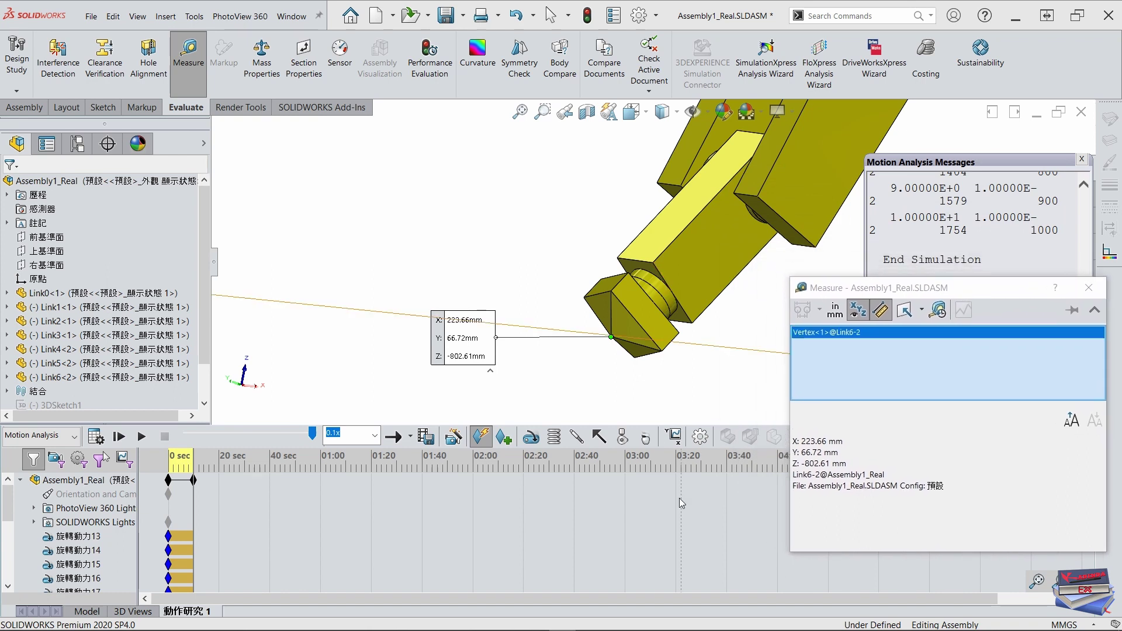
{"action": "key", "text": "alt+Tab"}
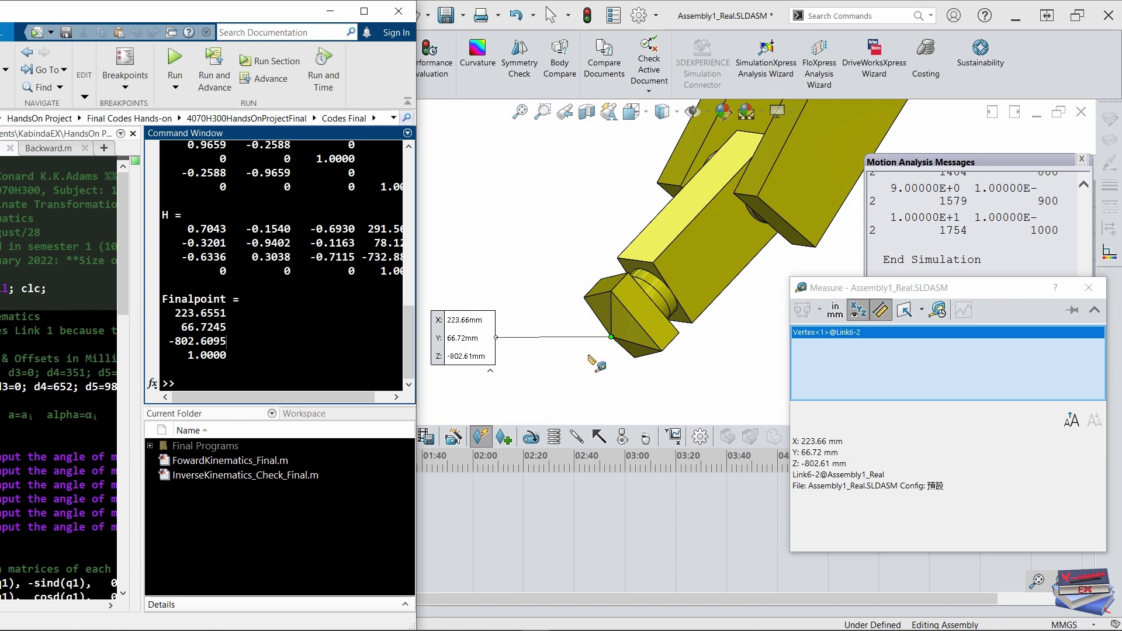
Leave the motion study for the assembly model and start a new 3D sketch.
{"action": "left_click", "coordinate": [520, 111]}
{"action": "key", "text": "ctrl+1"}
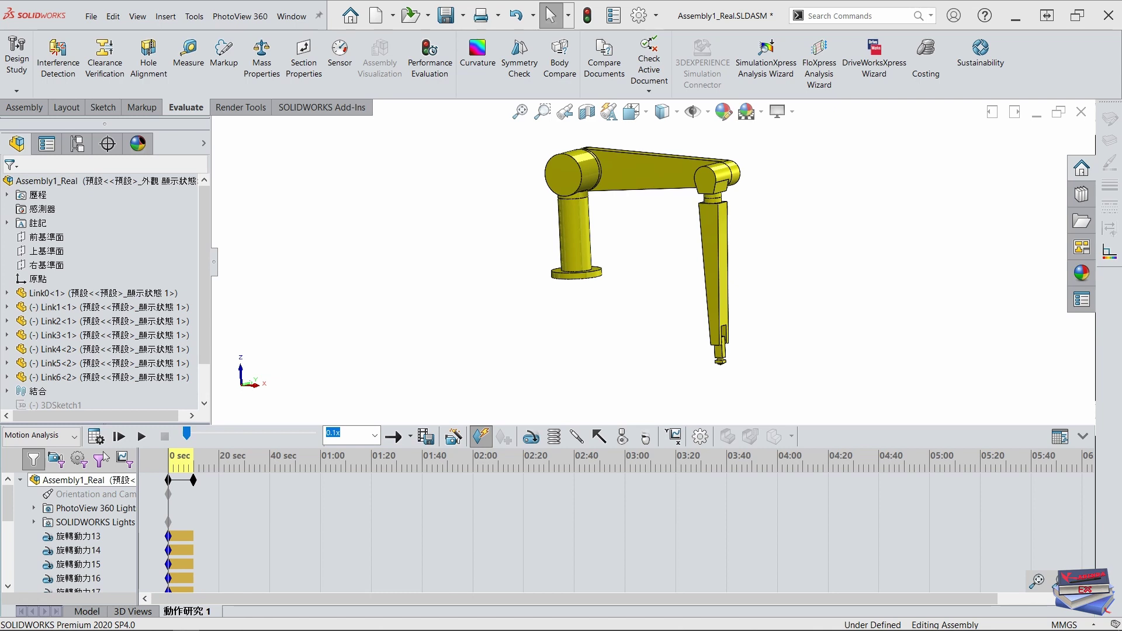
{"action": "left_click", "coordinate": [86, 612]}
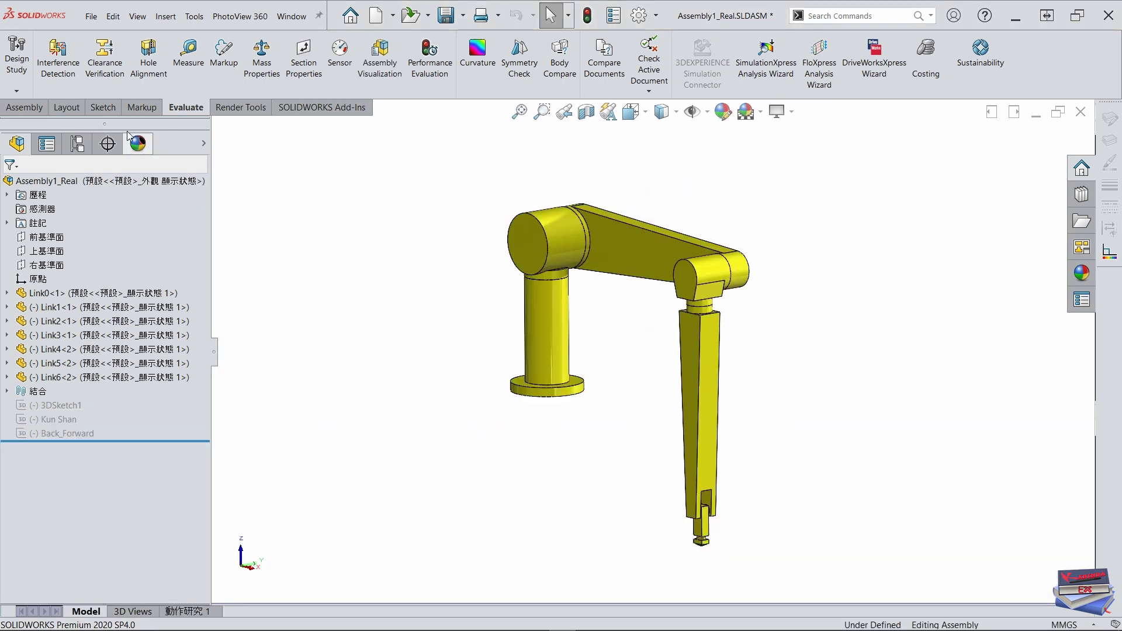
{"action": "left_click", "coordinate": [109, 109]}
{"action": "left_click", "coordinate": [15, 91]}
{"action": "left_click", "coordinate": [23, 121]}
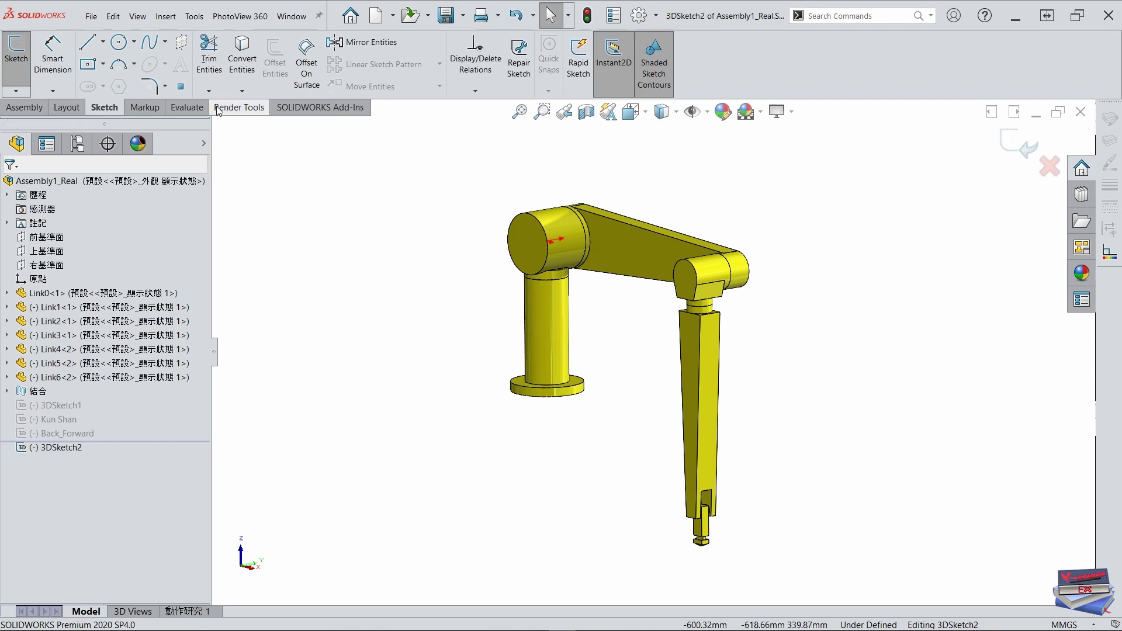
Place a point in the 3D sketch in the empty space beside the arm and set its X coordinate to 1200.
{"action": "left_click", "coordinate": [181, 86]}
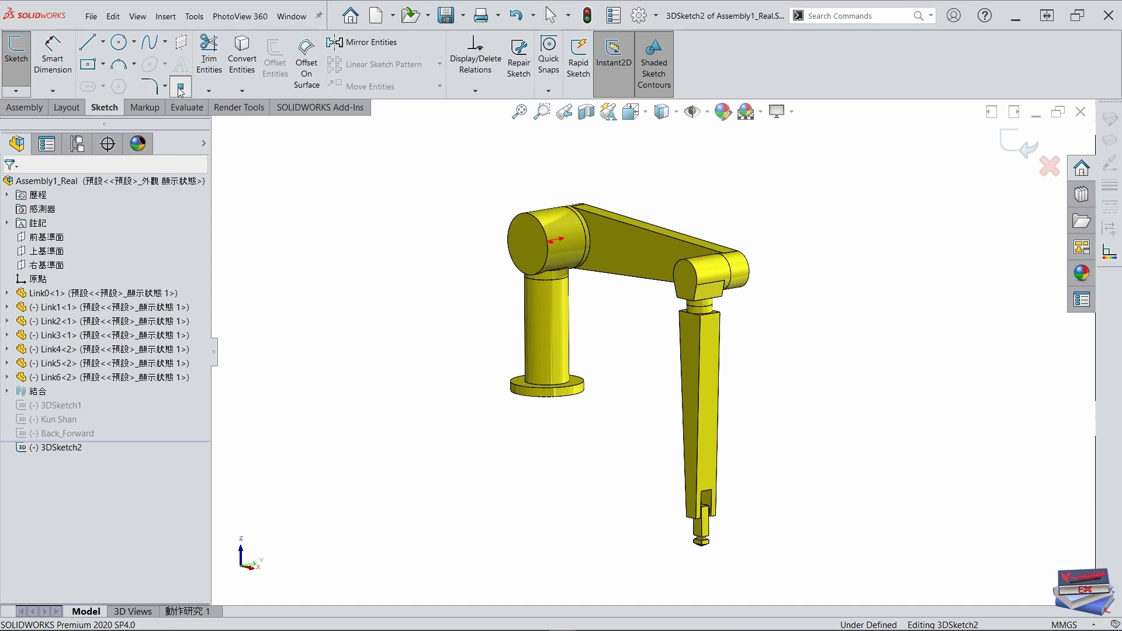
{"action": "left_click", "coordinate": [872, 302]}
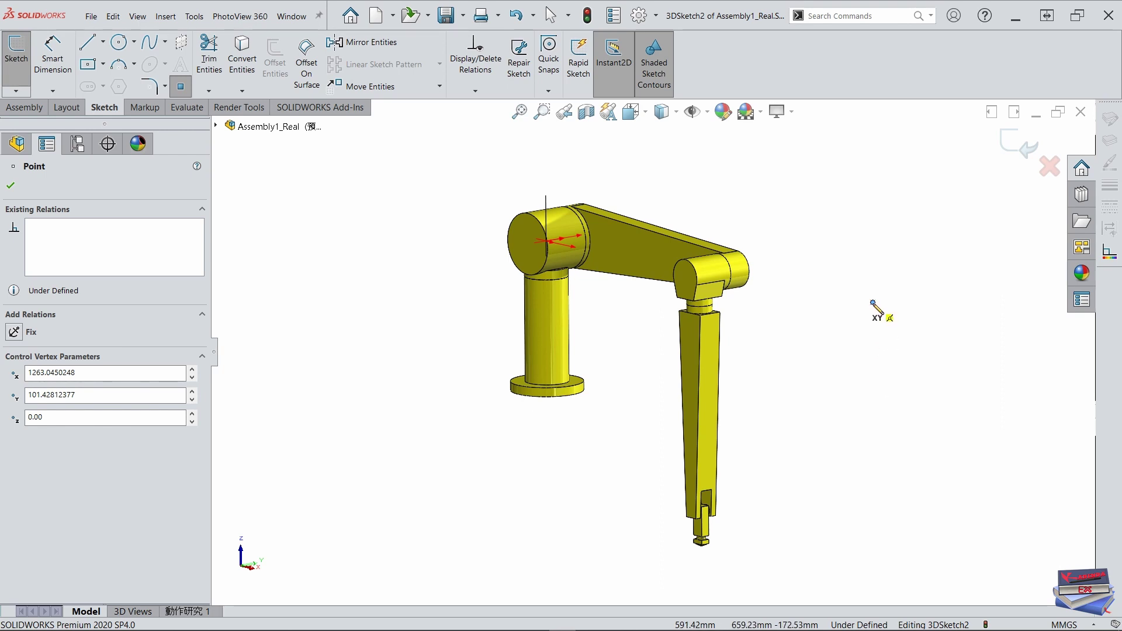
{"action": "double_click", "coordinate": [78, 373]}
{"action": "type", "text": "1200"}
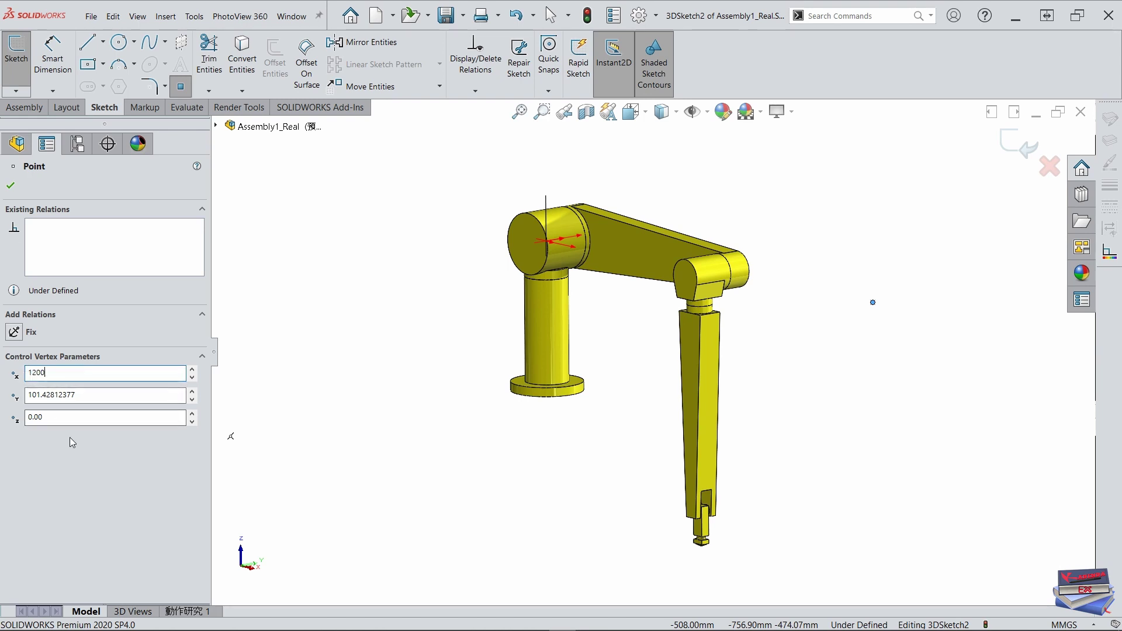
{"action": "key", "text": "Return"}
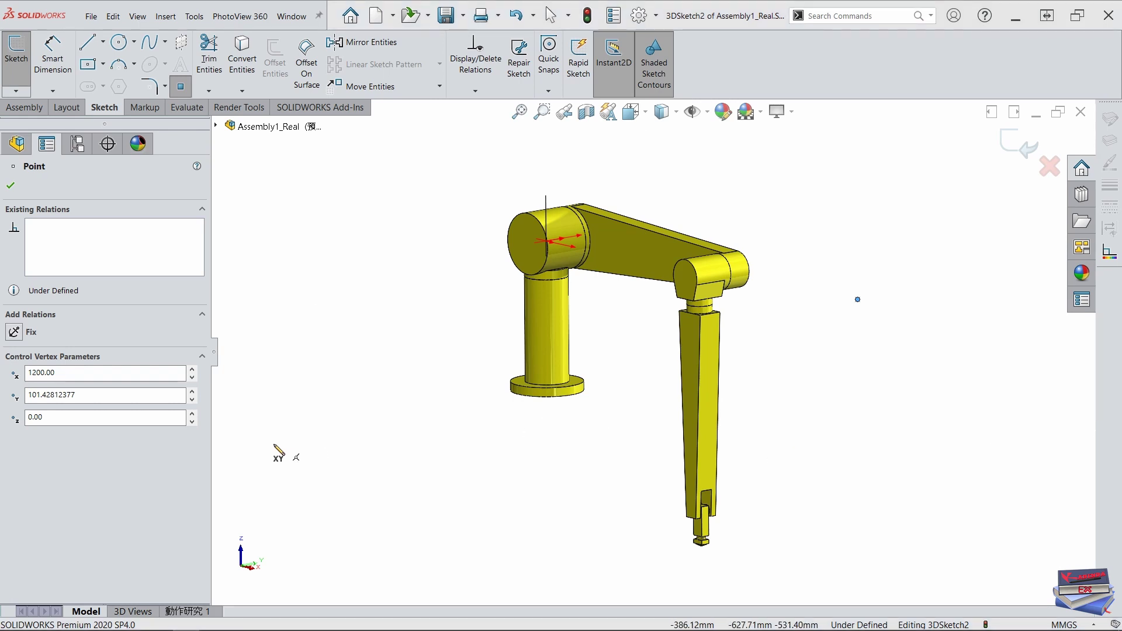
Set the sketch point's Y coordinate to 30 and Z coordinate to -180, and exit the 3D sketch.
{"action": "left_click_drag", "start_coordinate": [75, 396], "coordinate": [23, 397]}
{"action": "type", "text": "30"}
{"action": "key", "text": "Tab"}
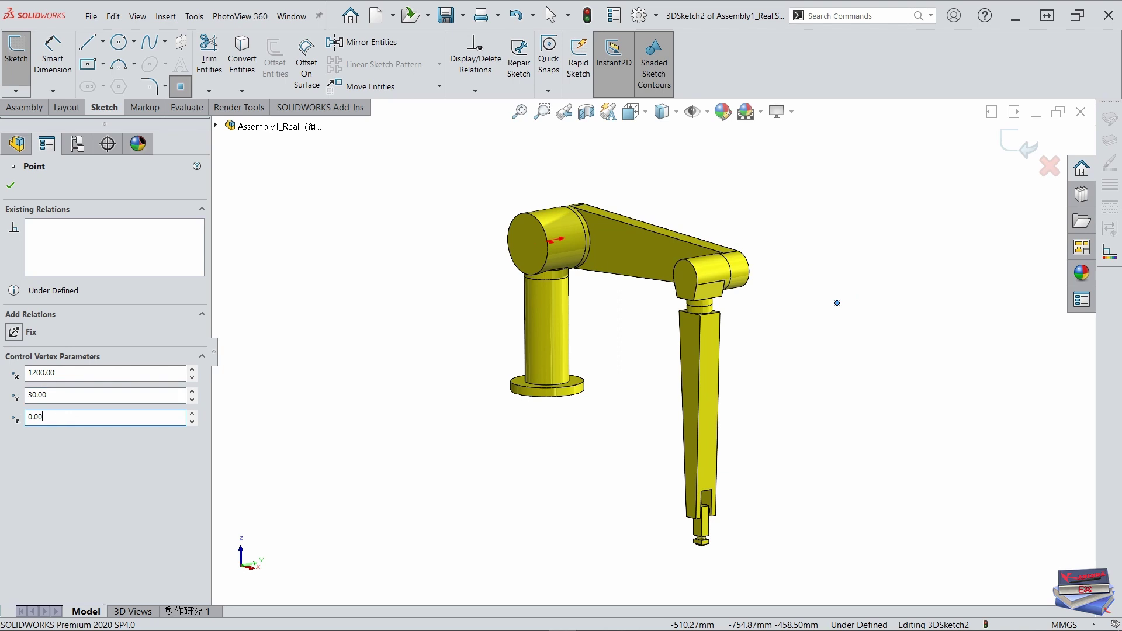
{"action": "type", "text": "-180"}
{"action": "key", "text": "Return"}
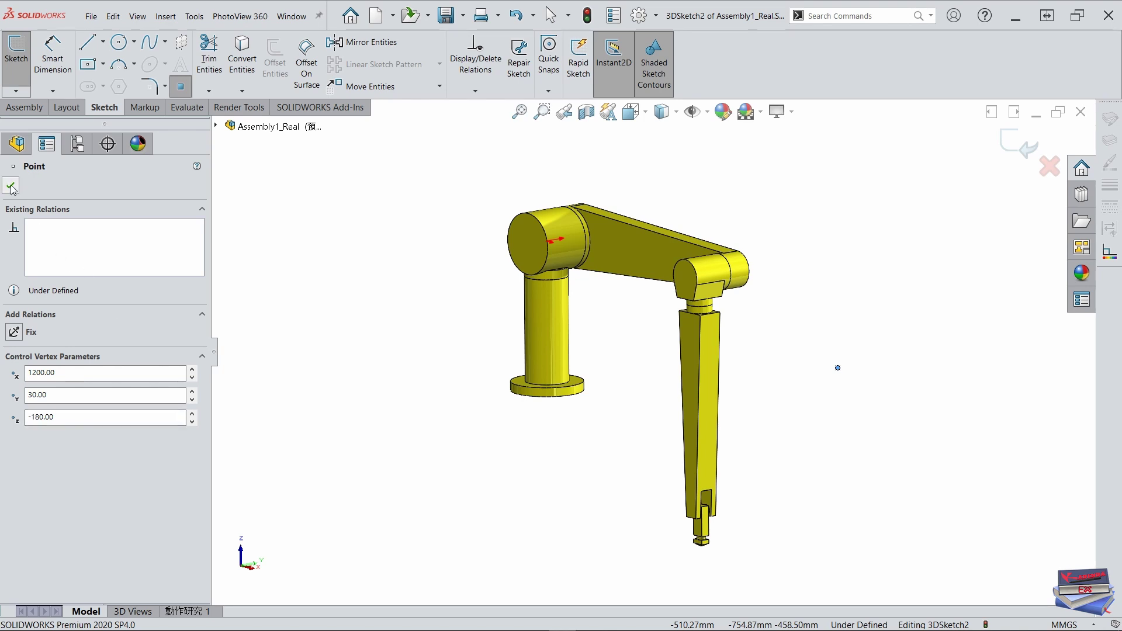
{"action": "key", "text": "Escape"}
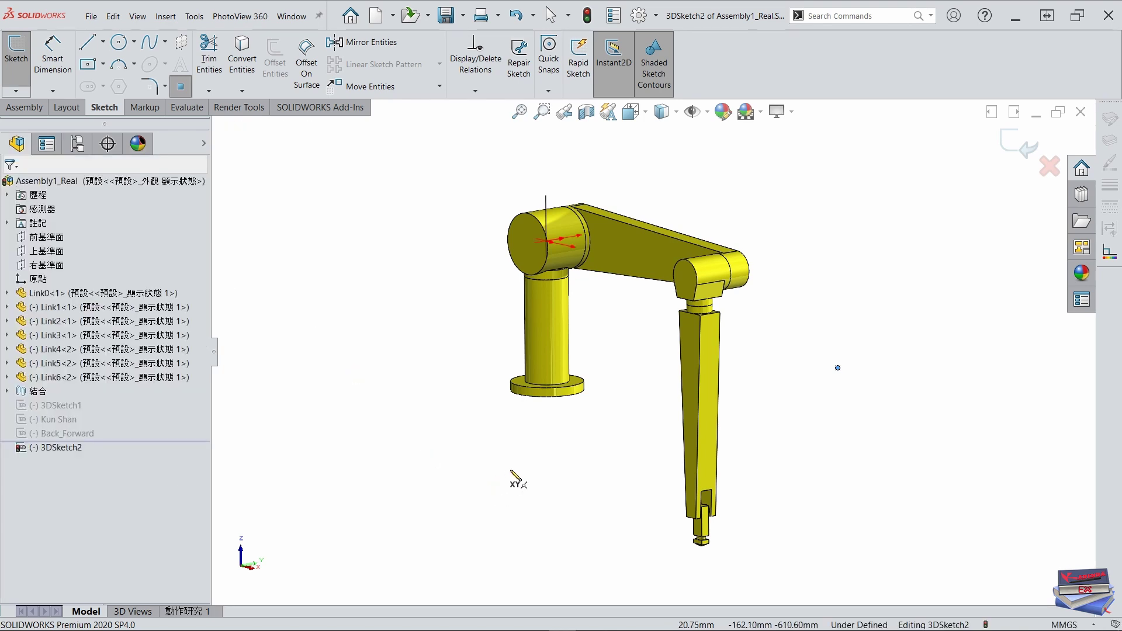
{"action": "left_click", "coordinate": [1008, 153]}
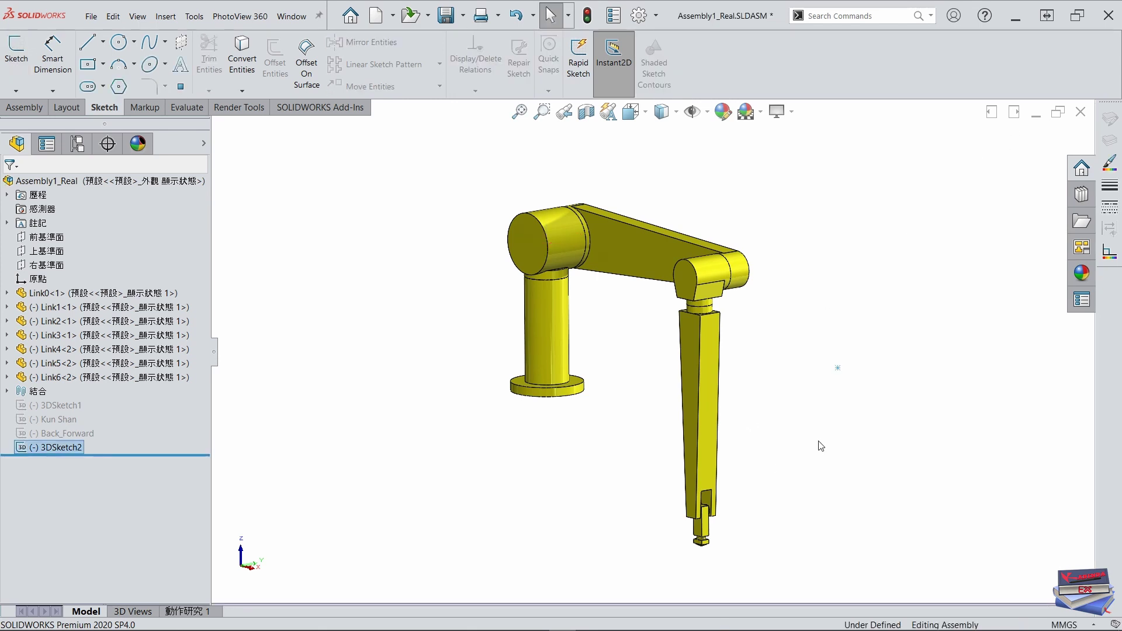
Inspect the target point beside the arm and switch to MATLAB to check the OffCanvCoor1 coordinates 1200, 30, -180 in KSU_Main.m.
{"action": "middle_click_drag", "start_coordinate": [845, 432], "coordinate": [897, 433]}
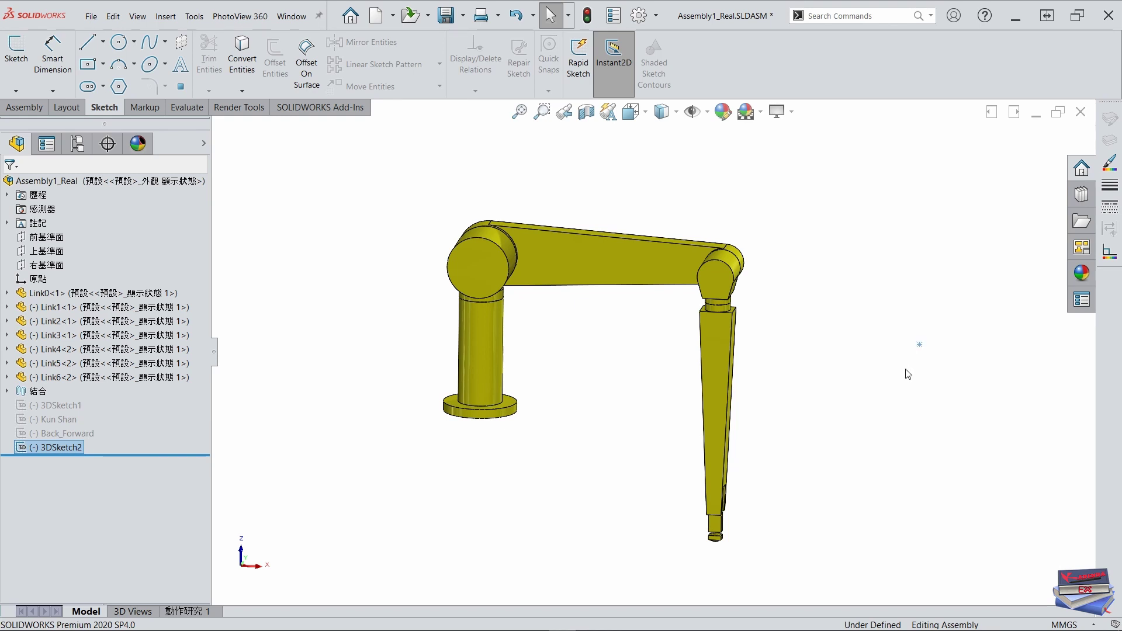
{"action": "mouse_move", "coordinate": [872, 391]}
{"action": "middle_mouse_down"}
{"action": "mouse_move", "coordinate": [853, 377]}
{"action": "mouse_move", "coordinate": [861, 388]}
{"action": "mouse_move", "coordinate": [877, 380]}
{"action": "middle_mouse_up"}
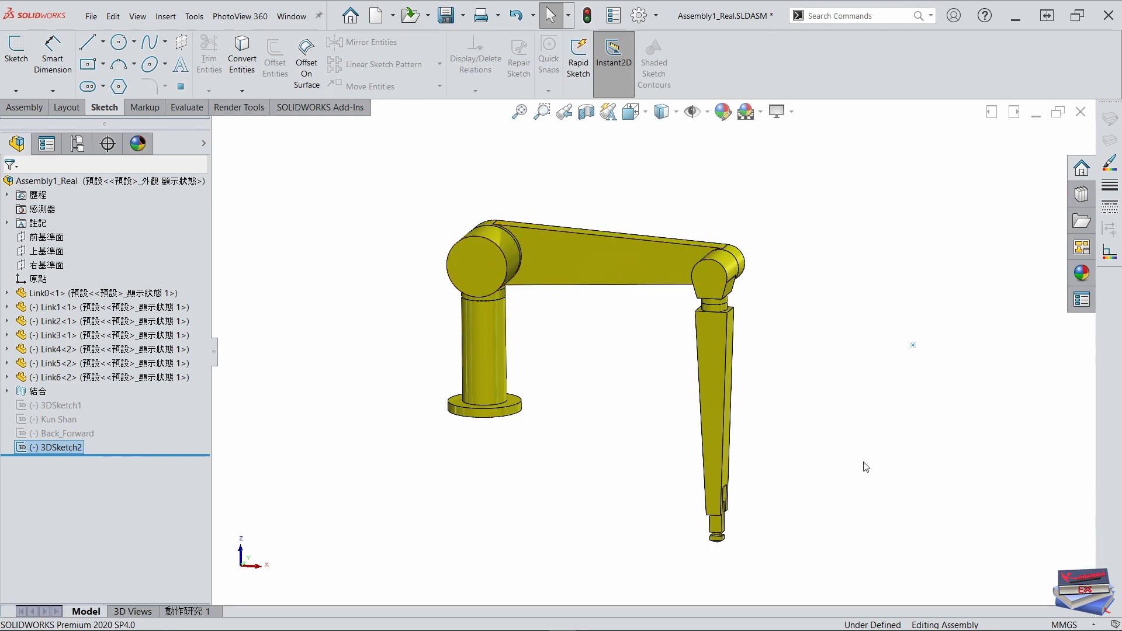
{"action": "key", "text": "alt+Tab"}
{"action": "key", "text": "alt+Tab"}
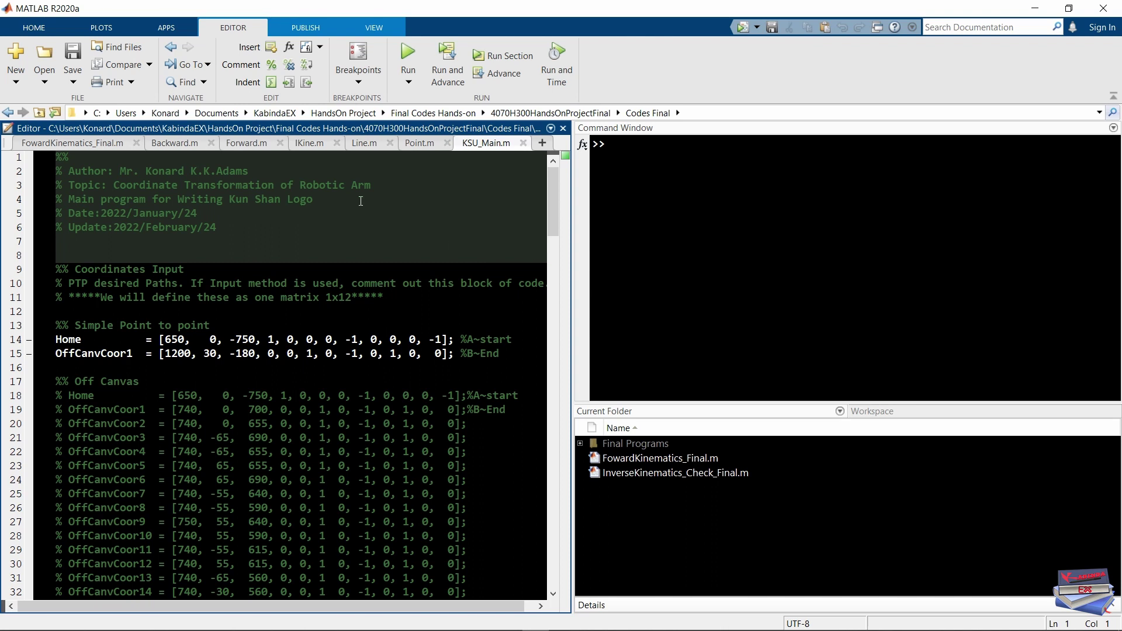
{"action": "mouse_move", "coordinate": [553, 177]}
{"action": "left_mouse_down"}
{"action": "mouse_move", "coordinate": [547, 505]}
{"action": "mouse_move", "coordinate": [532, 180]}
{"action": "left_mouse_up"}
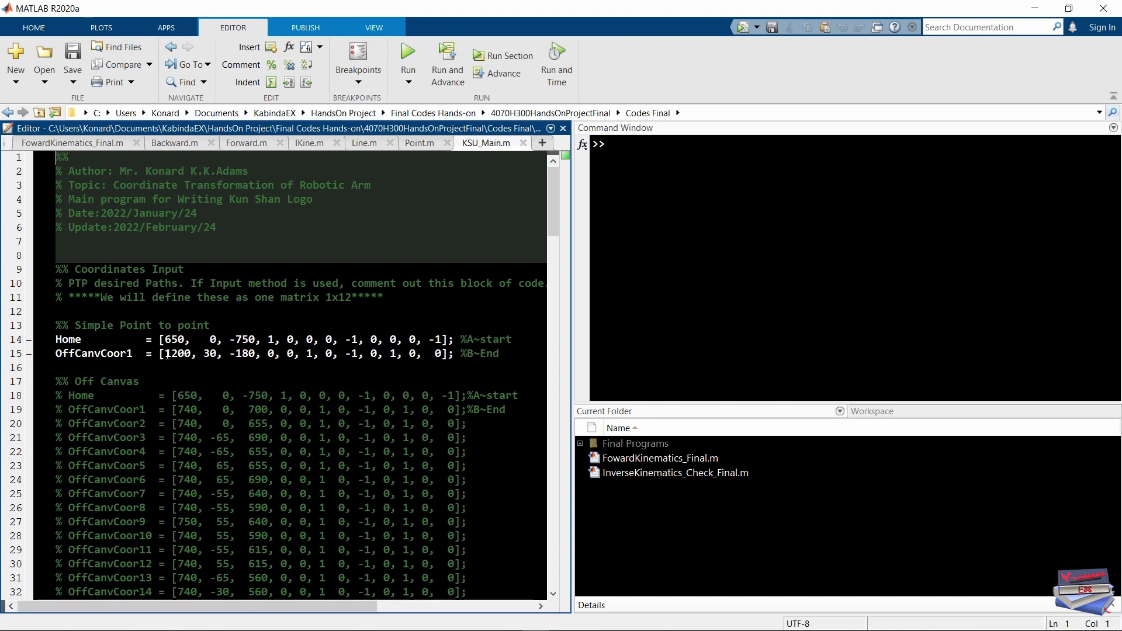
{"action": "left_click_drag", "start_coordinate": [168, 354], "coordinate": [257, 354]}
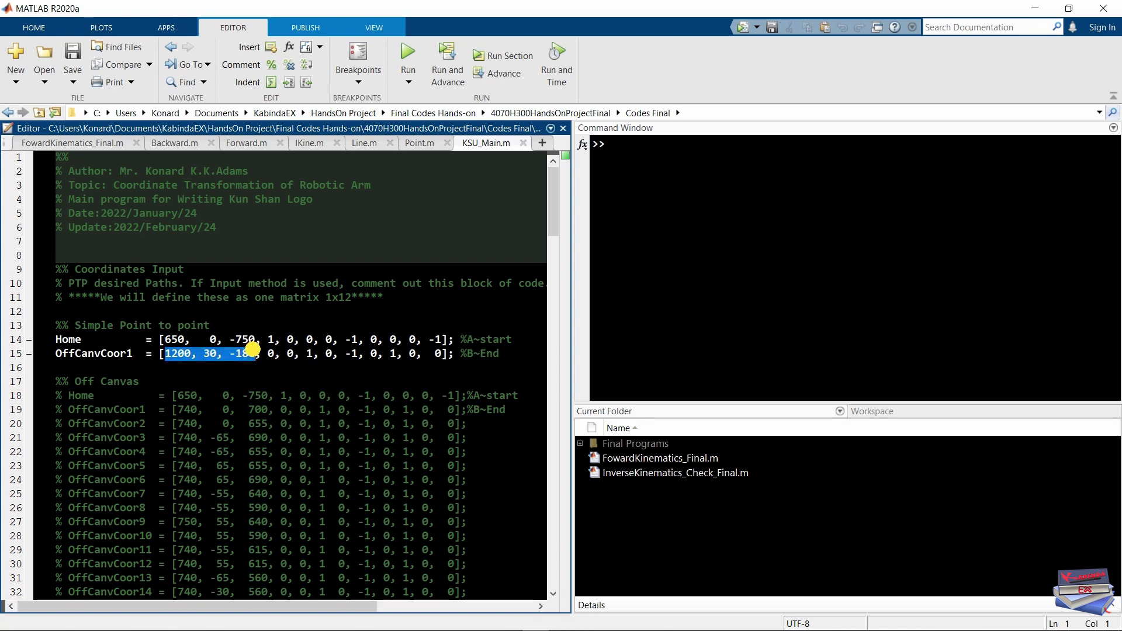
{"action": "key", "text": "Right"}
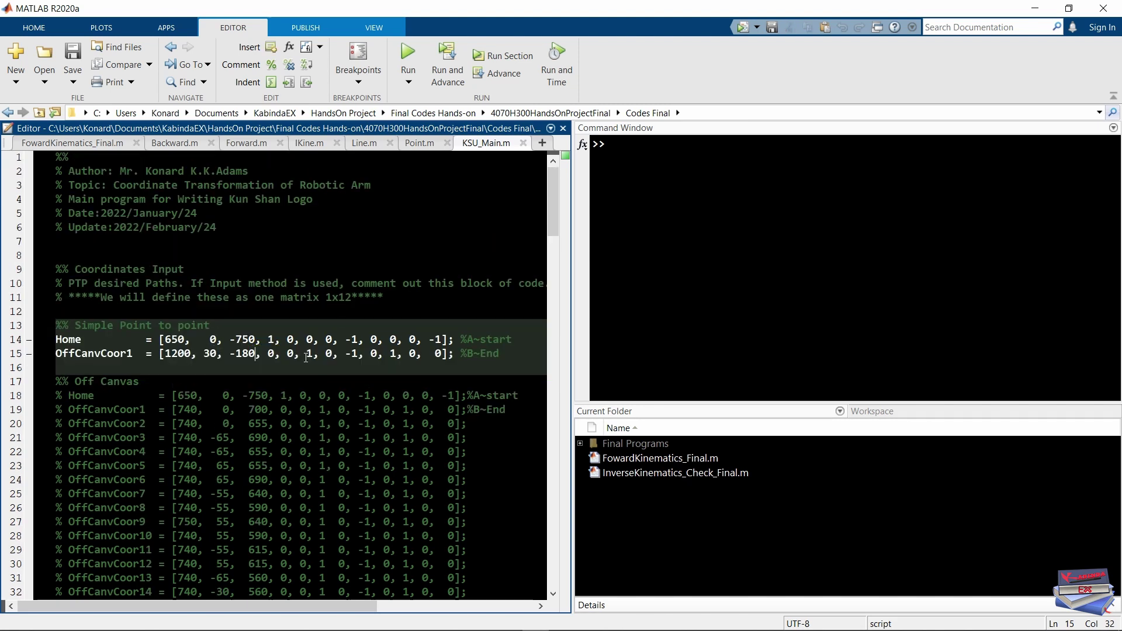
Run the KSU_Main script with its Final Programs folder as the current folder, and review the printed times and joint angles.
{"action": "left_click", "coordinate": [407, 56]}
{"action": "left_click", "coordinate": [486, 359]}
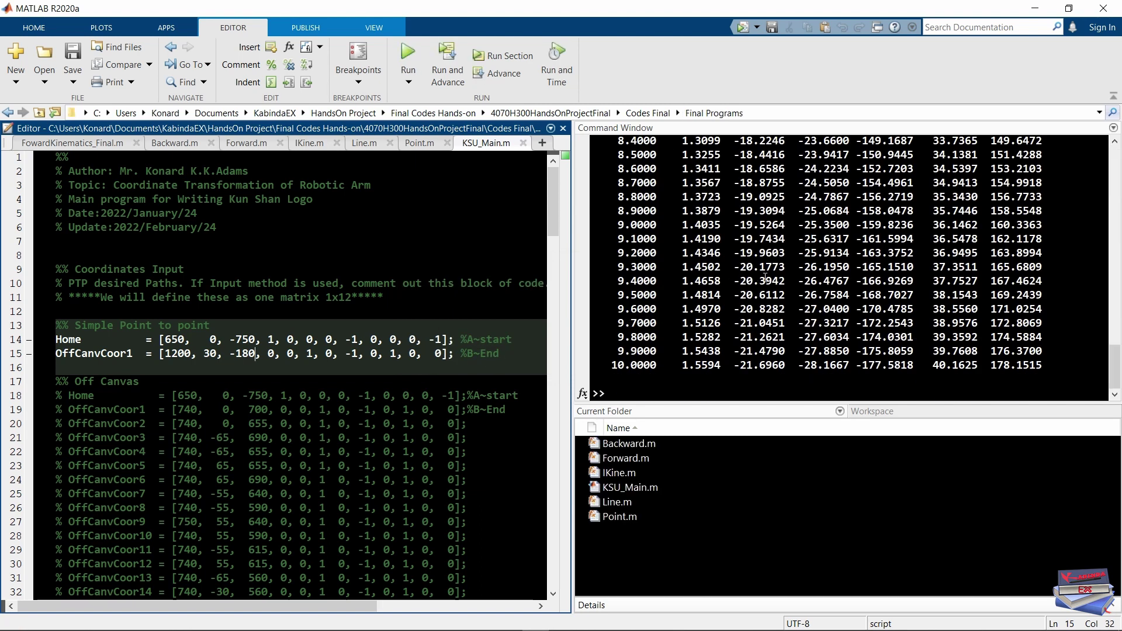
{"action": "scroll", "coordinate": [763, 278], "scroll_direction": "up", "scroll_amount": 20}
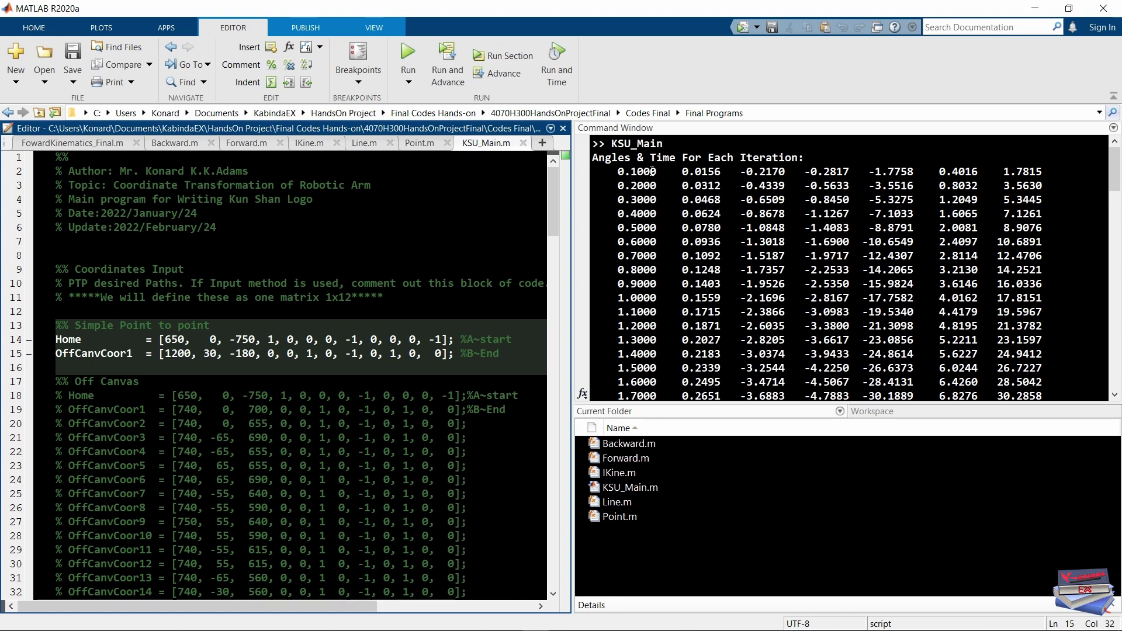
{"action": "scroll", "coordinate": [652, 171], "scroll_direction": "down", "scroll_amount": 15}
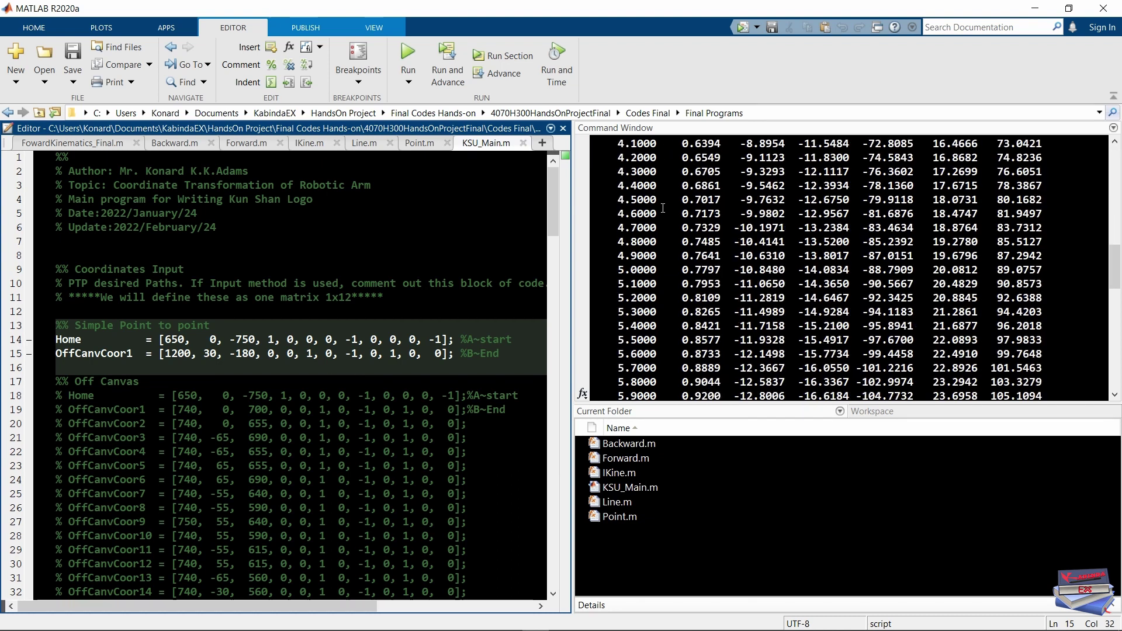
{"action": "scroll", "coordinate": [682, 170], "scroll_direction": "up", "scroll_amount": 15}
{"action": "left_click_drag", "start_coordinate": [682, 170], "coordinate": [592, 171]}
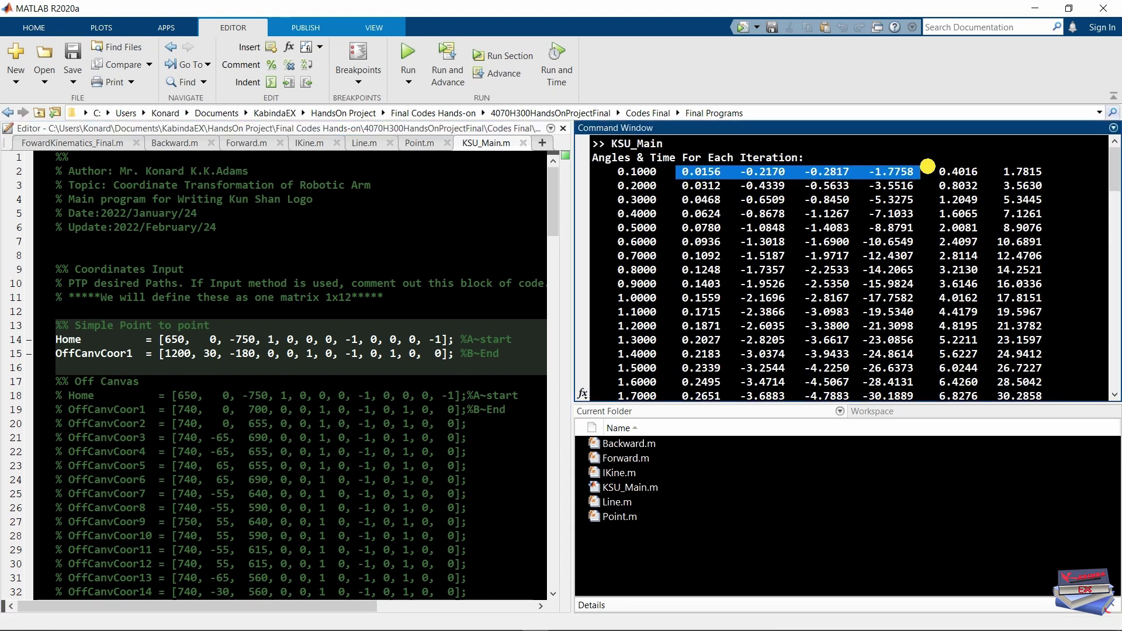
{"action": "left_click", "coordinate": [703, 171]}
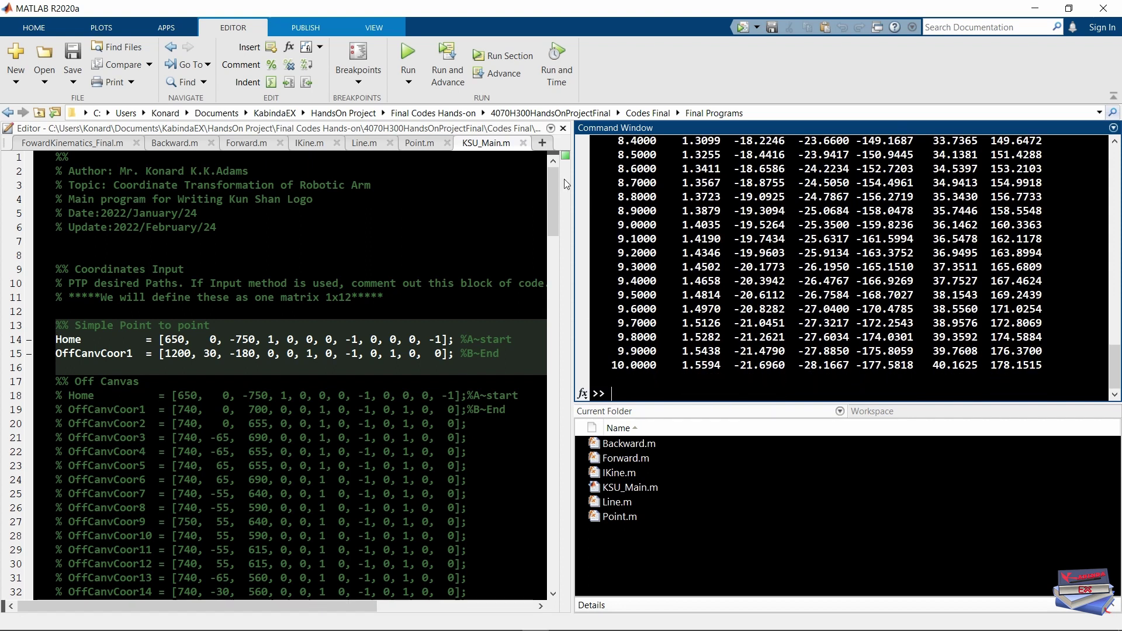
Review the data export section at the end of KSU_Main.m and open Combine_M1.CSV from the MainData folder in a maximized Excel window.
{"action": "left_click_drag", "start_coordinate": [548, 176], "coordinate": [573, 544]}
{"action": "left_click_drag", "start_coordinate": [194, 609], "coordinate": [167, 613]}
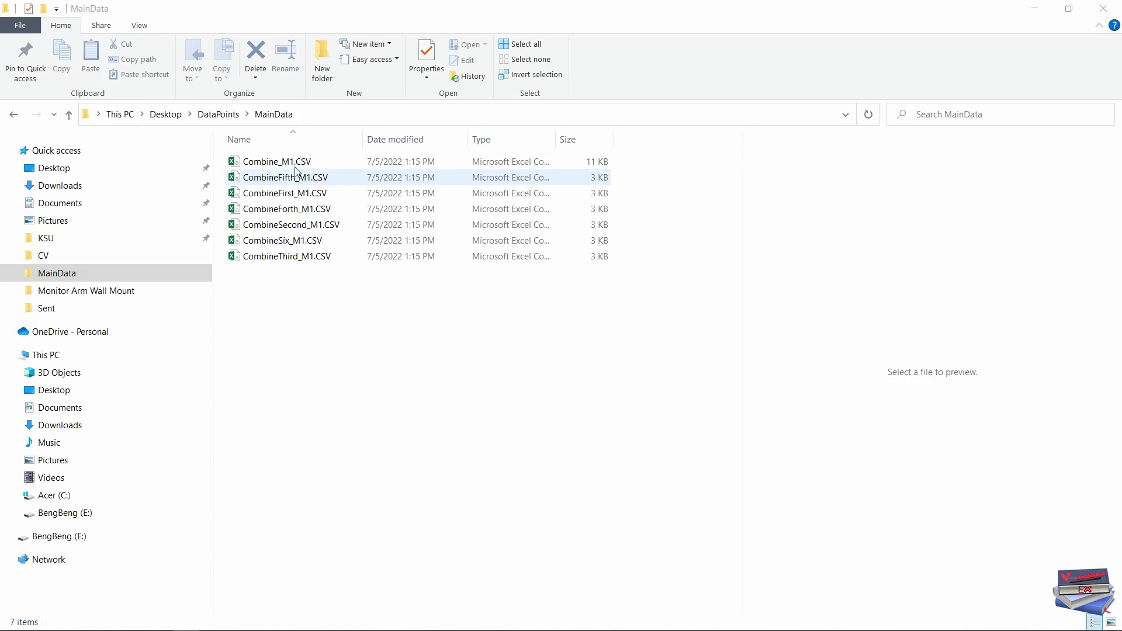
{"action": "left_click", "coordinate": [266, 162]}
{"action": "double_click", "coordinate": [266, 162]}
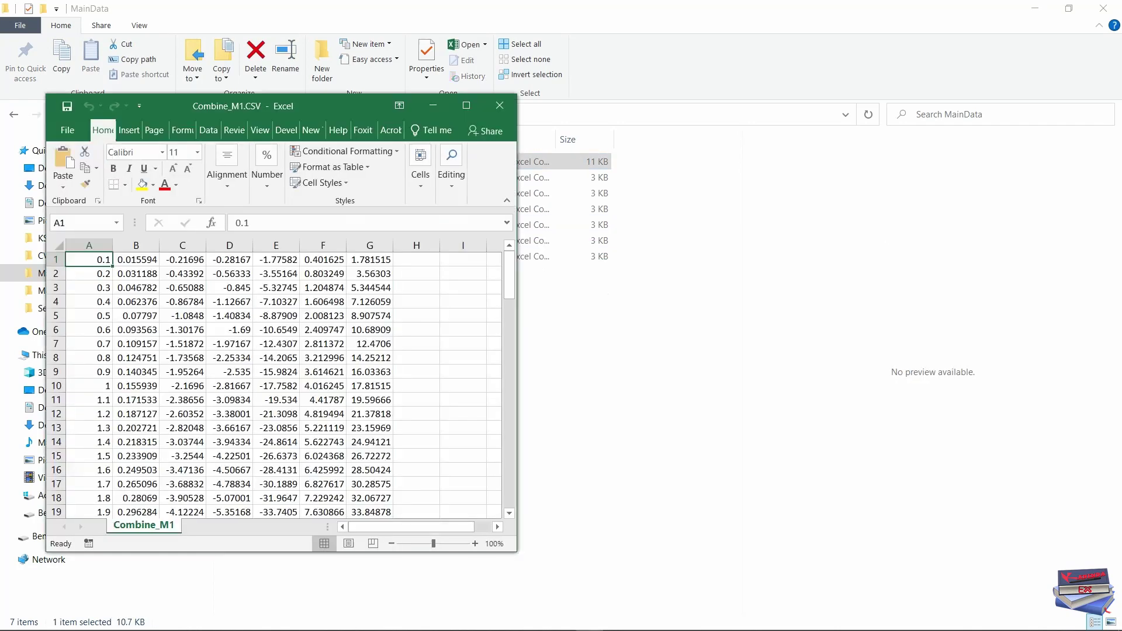
{"action": "left_click", "coordinate": [466, 105]}
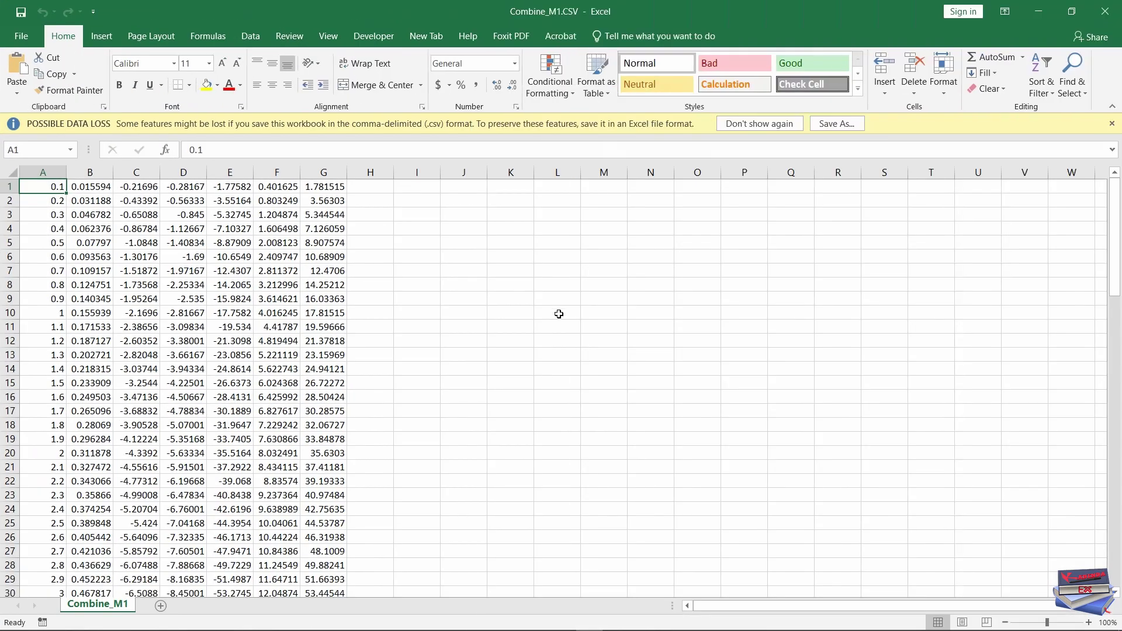
Compare the first rows of the MATLAB command output with the exported Combine_M1.CSV data, ending back in Excel.
{"action": "key", "text": "alt+Tab"}
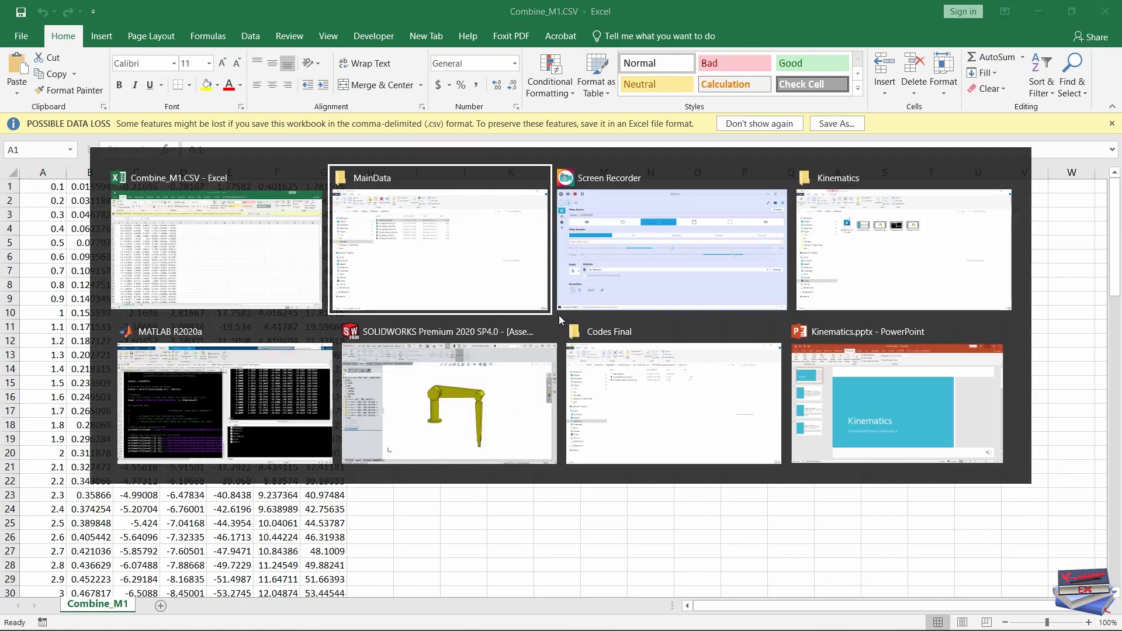
{"action": "left_click", "coordinate": [234, 402]}
{"action": "scroll", "coordinate": [775, 275], "scroll_direction": "up", "scroll_amount": 20}
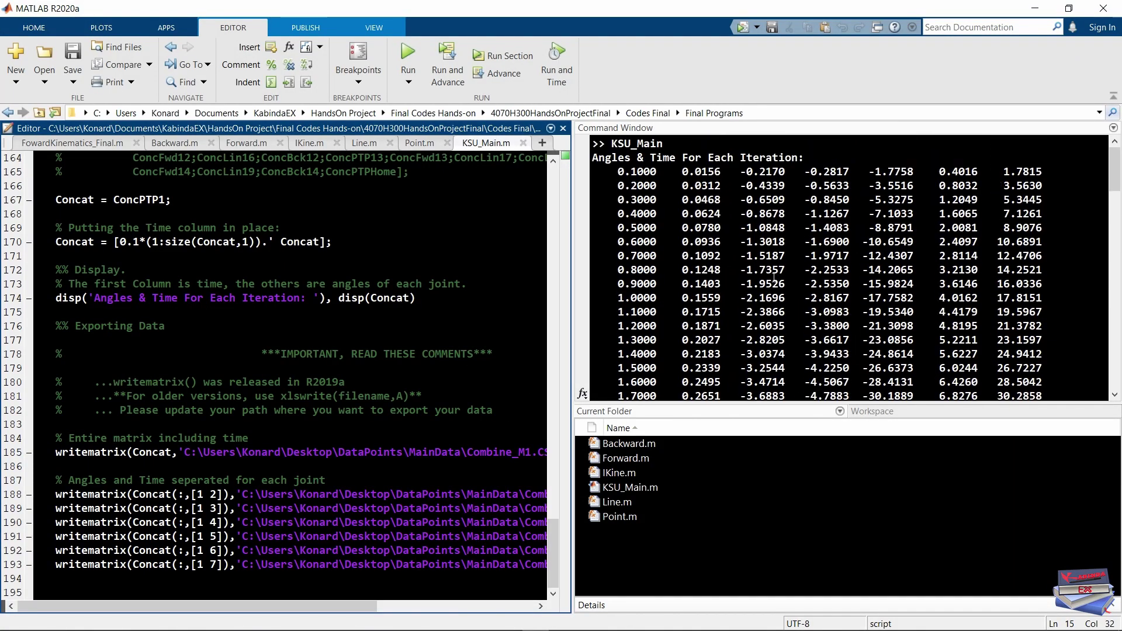
{"action": "key", "text": "alt+Tab"}
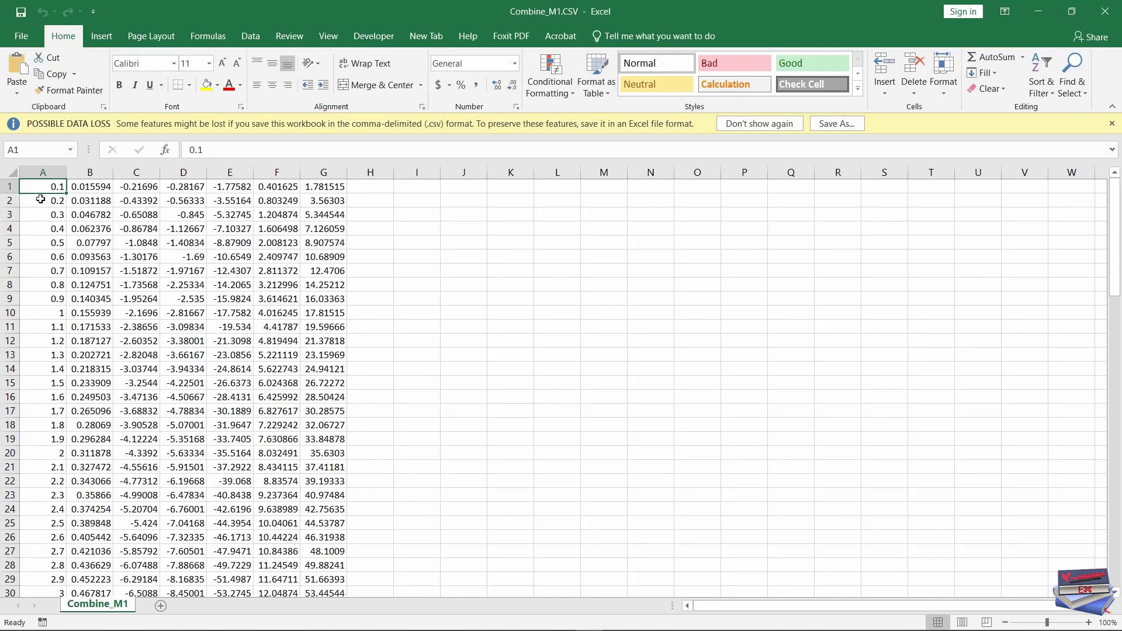
Examine the time column and the six joint angle columns of Combine_M1.CSV from the first row to the last.
{"action": "left_click_drag", "start_coordinate": [48, 184], "coordinate": [45, 567]}
{"action": "scroll", "coordinate": [179, 337], "scroll_direction": "up", "scroll_amount": 20}
{"action": "left_click_drag", "start_coordinate": [95, 187], "coordinate": [320, 185]}
{"action": "left_click", "coordinate": [88, 202]}
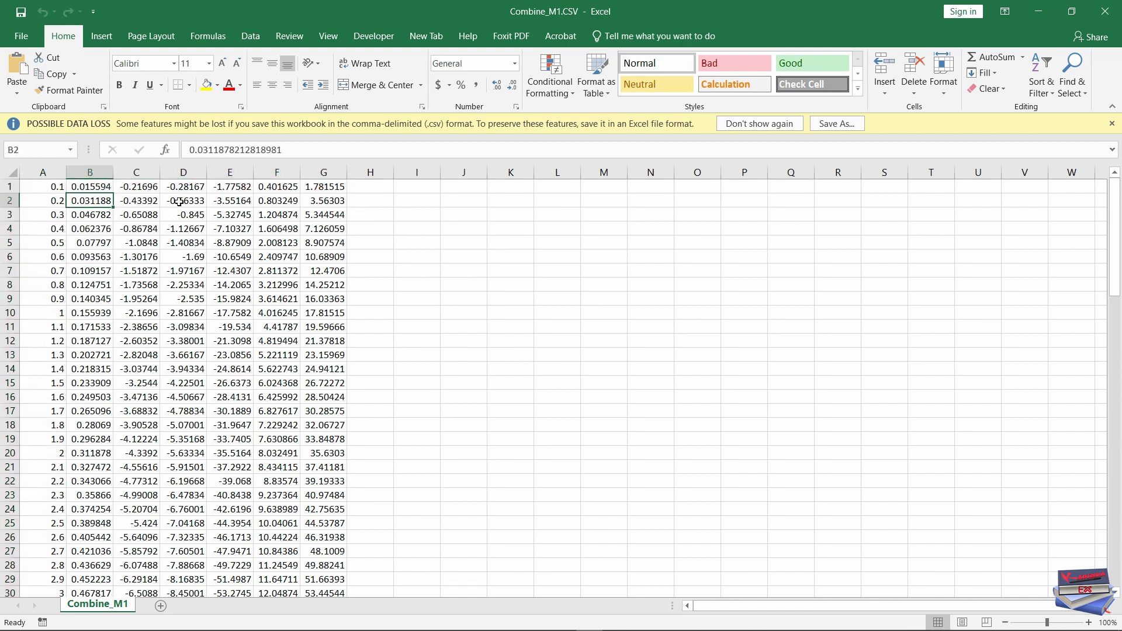
{"action": "scroll", "coordinate": [238, 283], "scroll_direction": "down", "scroll_amount": 20}
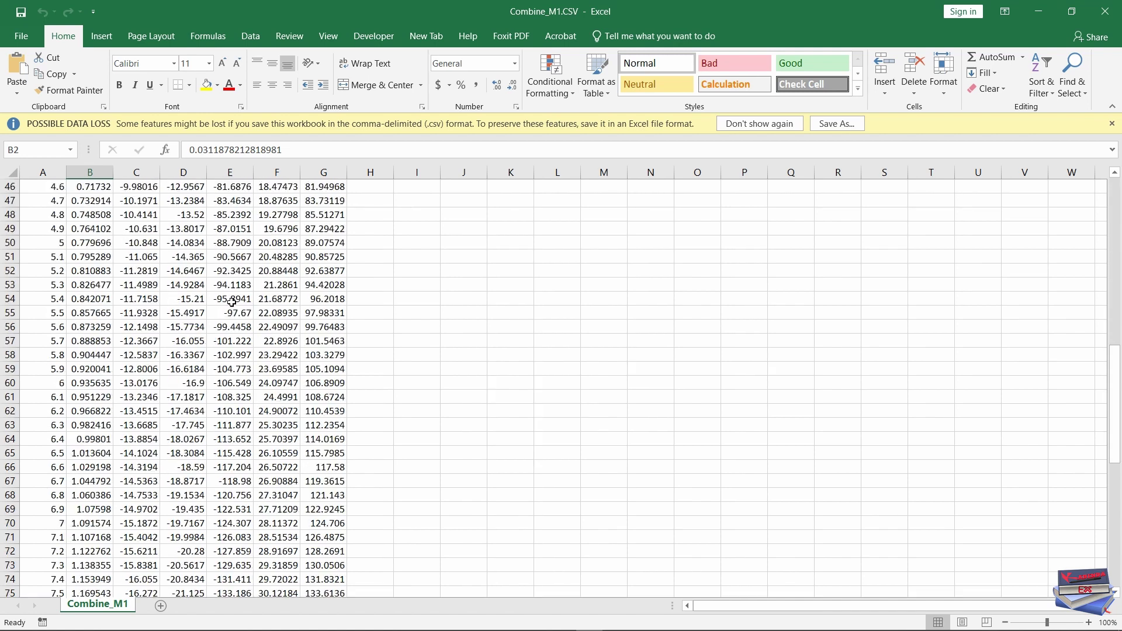
{"action": "scroll", "coordinate": [227, 324], "scroll_direction": "up", "scroll_amount": 7}
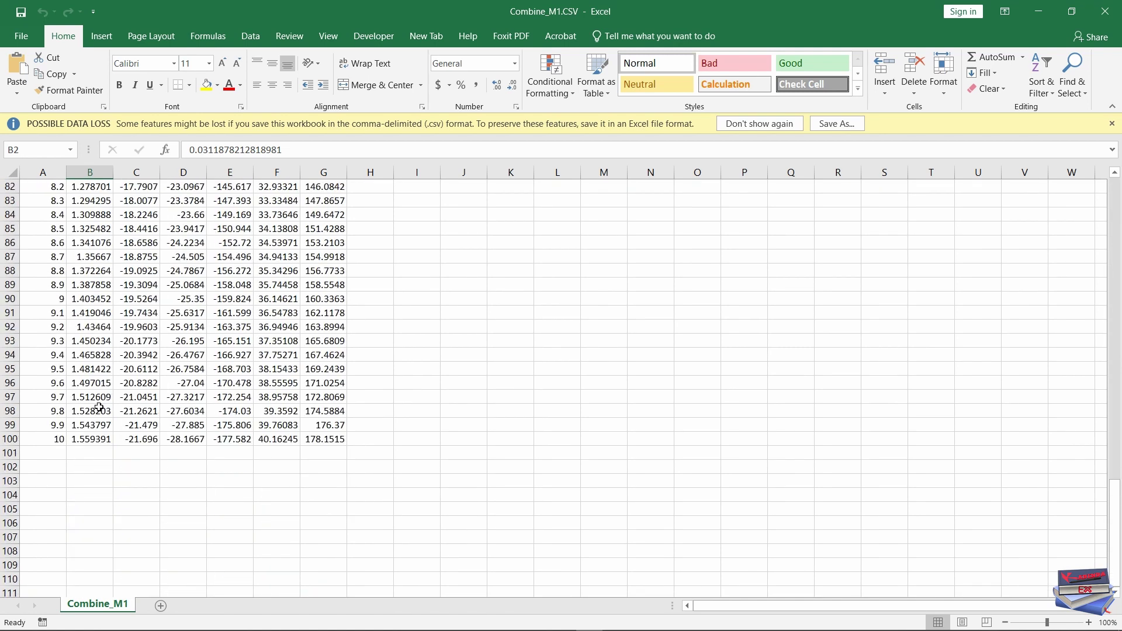
{"action": "left_click", "coordinate": [93, 441]}
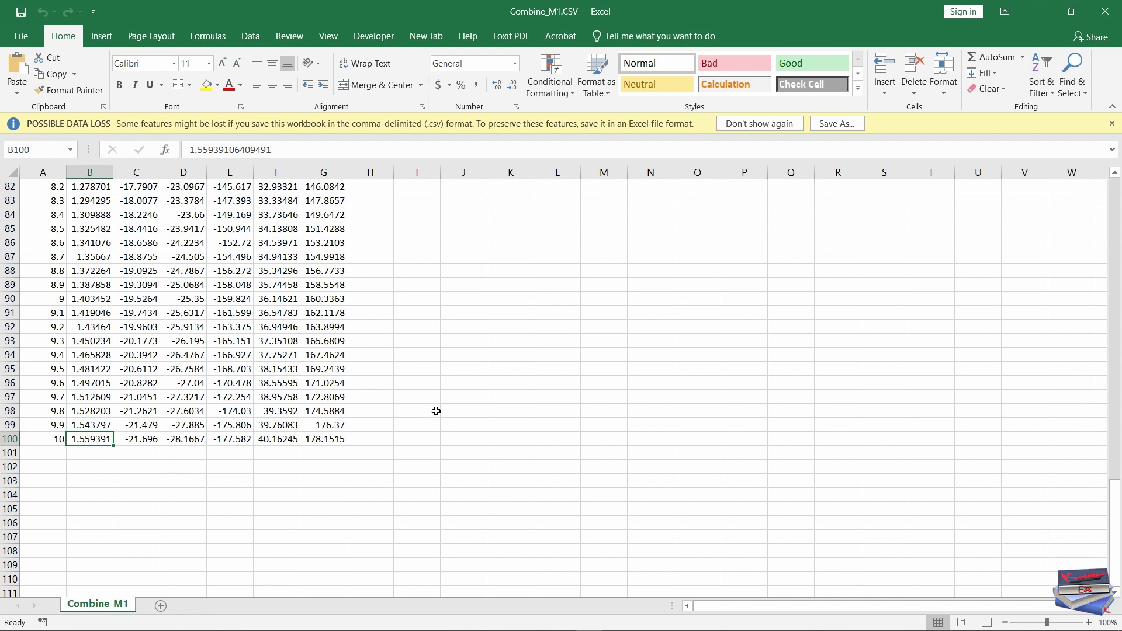
{"action": "scroll", "coordinate": [435, 412], "scroll_direction": "up", "scroll_amount": 20}
{"action": "scroll", "coordinate": [438, 410], "scroll_direction": "up", "scroll_amount": 2}
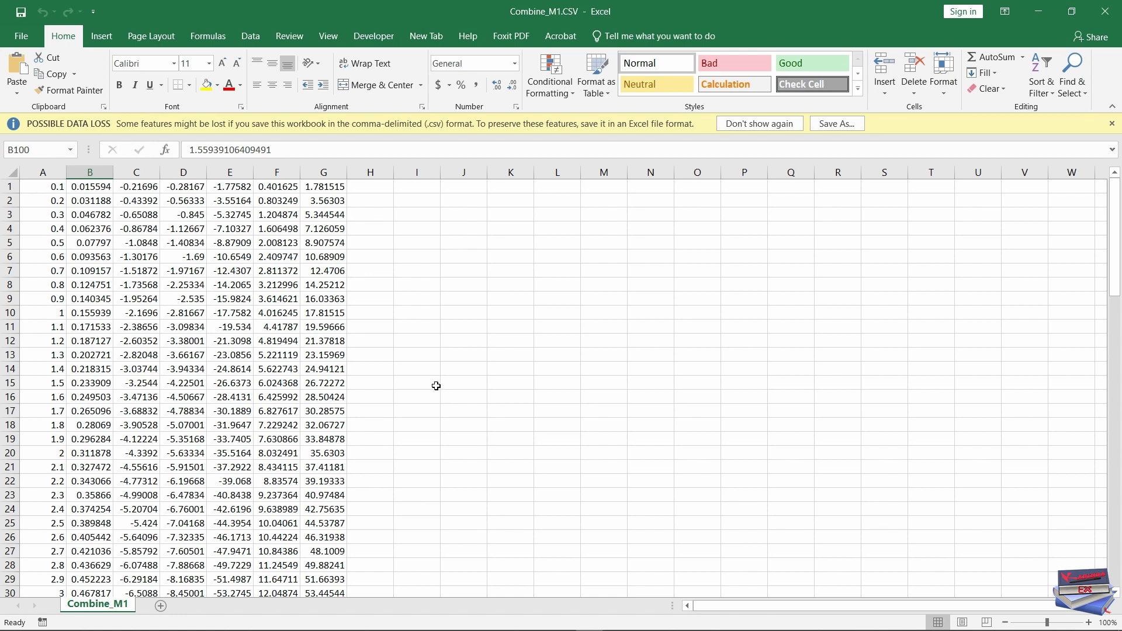
Check the per-joint export lines in MATLAB, then open CombineFirst_M1.CSV from the MainData folder and examine its time and angle columns.
{"action": "key", "text": "alt+Tab"}
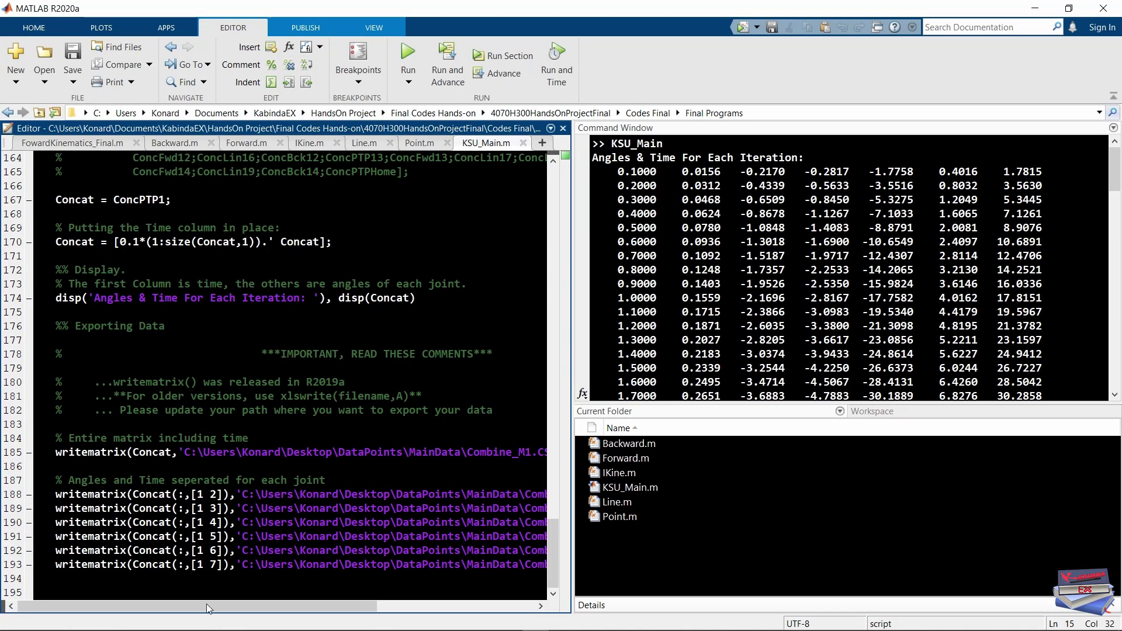
{"action": "left_click_drag", "start_coordinate": [174, 608], "coordinate": [117, 623]}
{"action": "key", "text": "alt+Tab"}
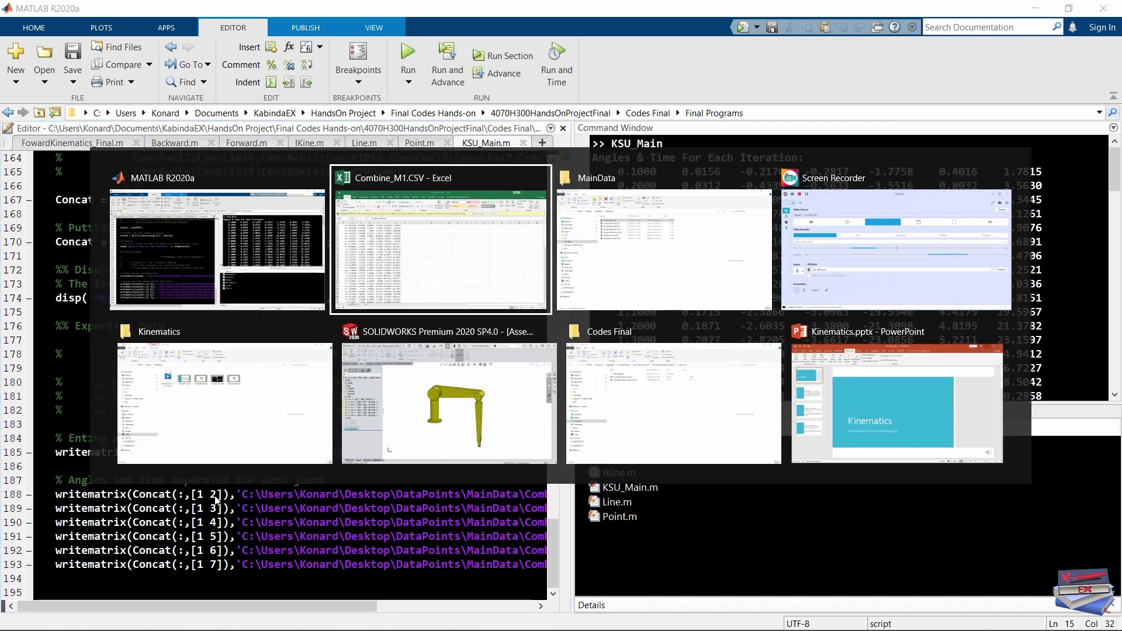
{"action": "key", "text": "alt+Tab"}
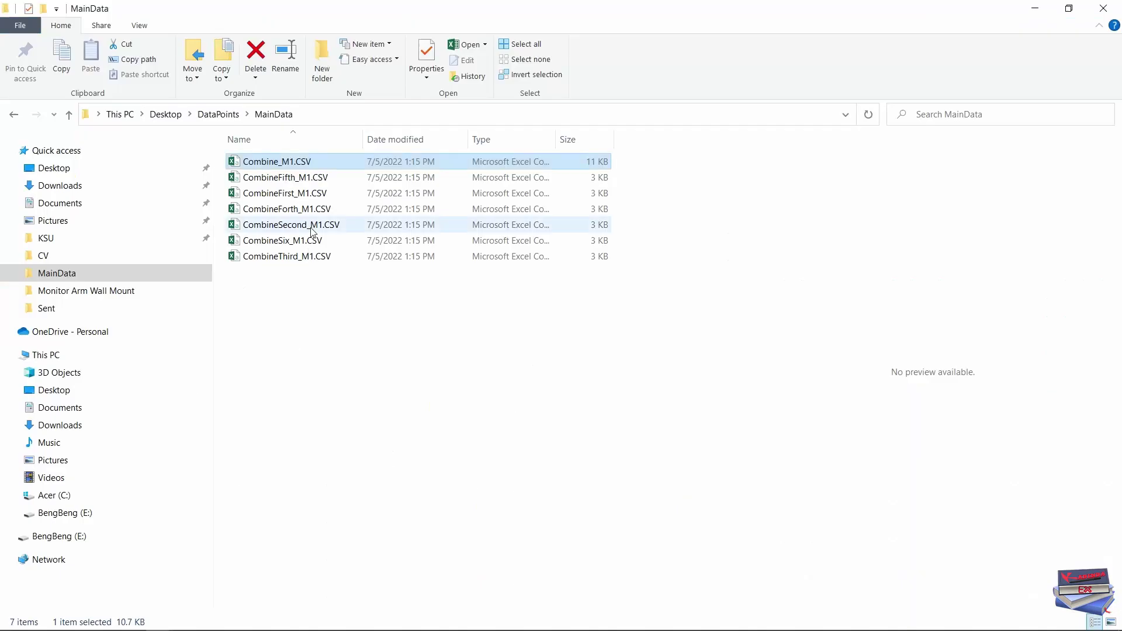
{"action": "double_click", "coordinate": [267, 195]}
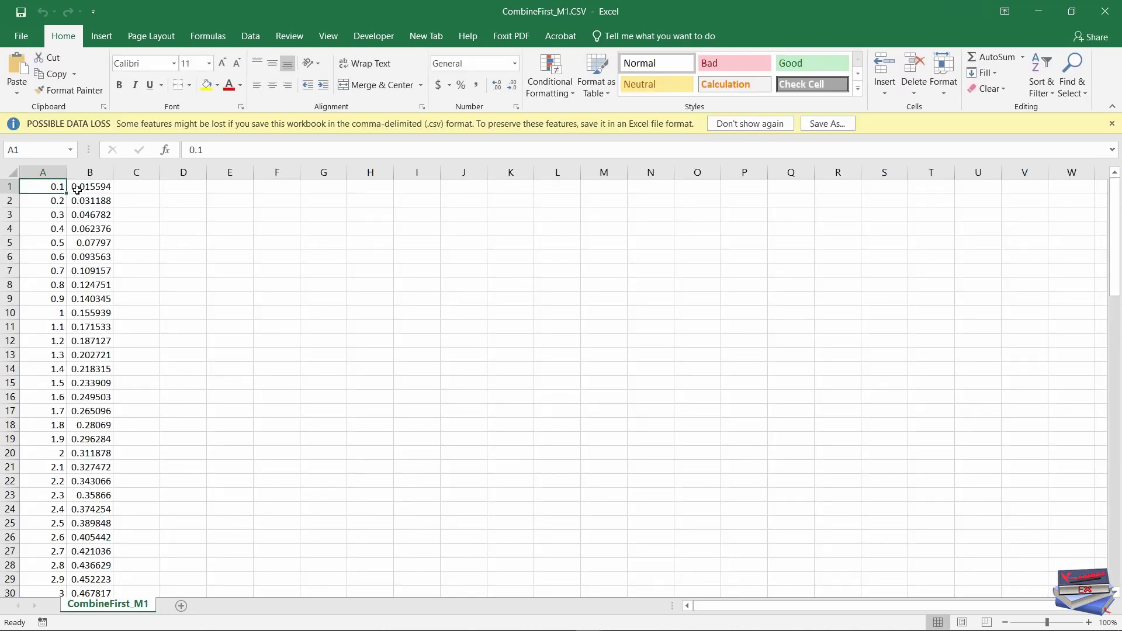
{"action": "scroll", "coordinate": [61, 190], "scroll_direction": "down", "scroll_amount": 20}
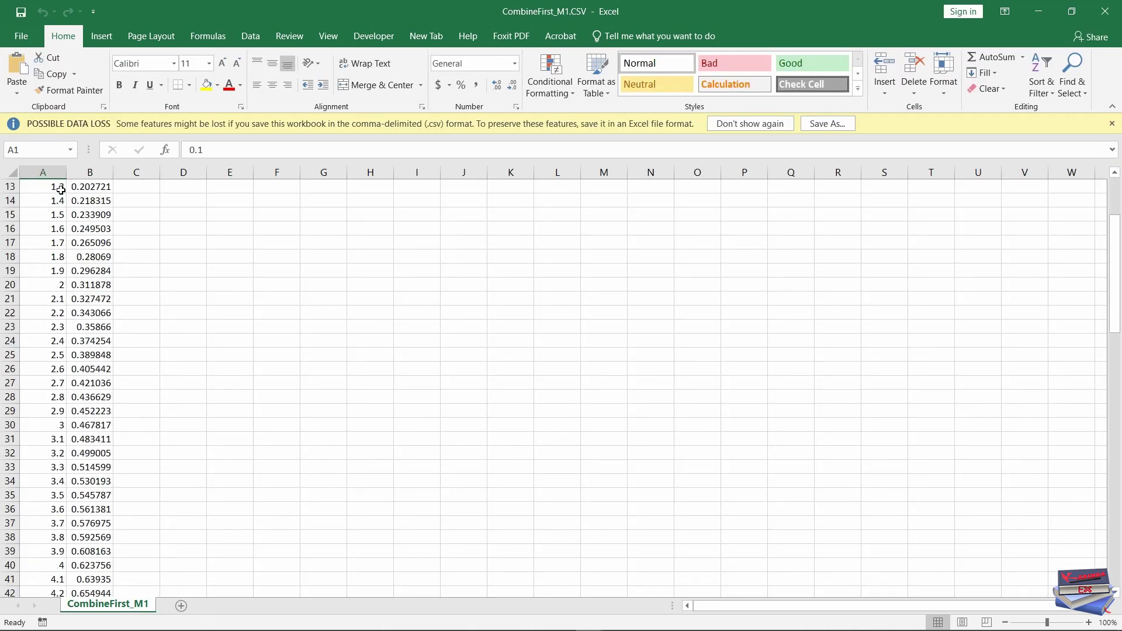
Finish reviewing the CombineFirst_M1.CSV rows, switch to the robot arm assembly in SOLIDWORKS and open the motion study 動作研究 1.
{"action": "scroll", "coordinate": [81, 323], "scroll_direction": "down", "scroll_amount": 5}
{"action": "scroll", "coordinate": [82, 324], "scroll_direction": "up", "scroll_amount": 20}
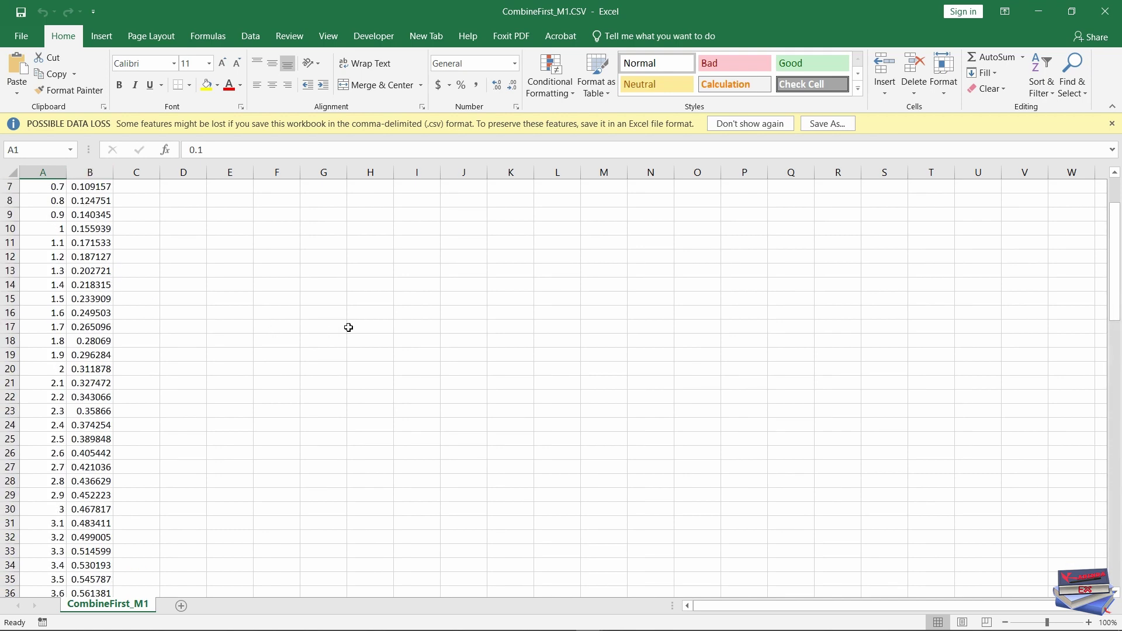
{"action": "key", "text": "alt+Tab"}
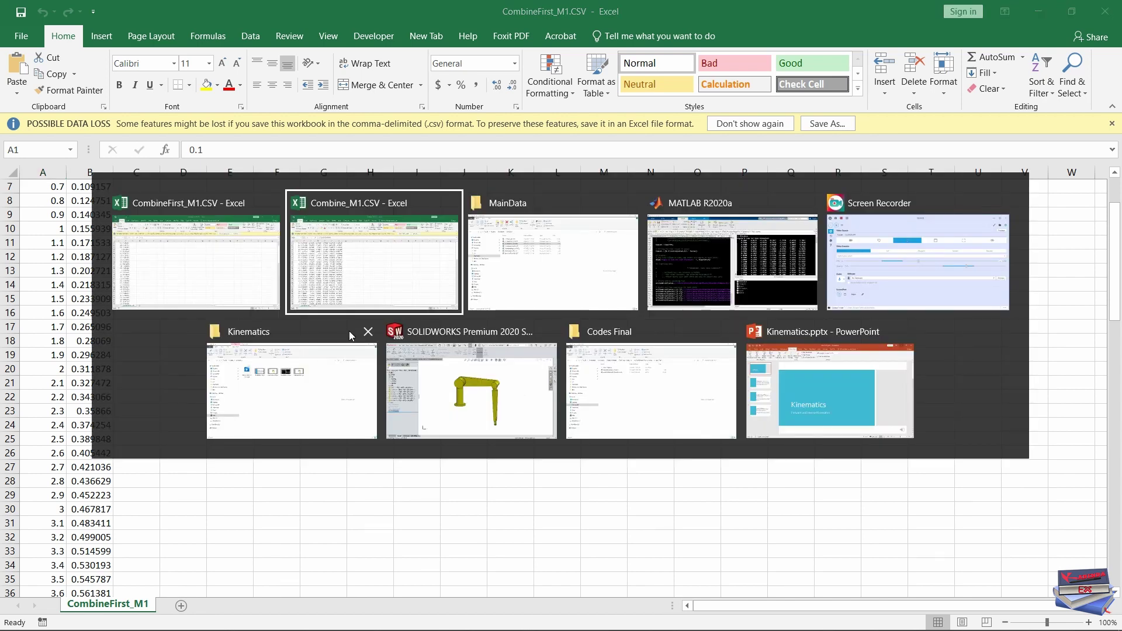
{"action": "key", "text": "alt+Tab"}
{"action": "key", "text": "alt+Tab"}
{"action": "key", "text": "alt+Tab"}
{"action": "key", "text": "alt+Tab"}
{"action": "key", "text": "alt+Tab"}
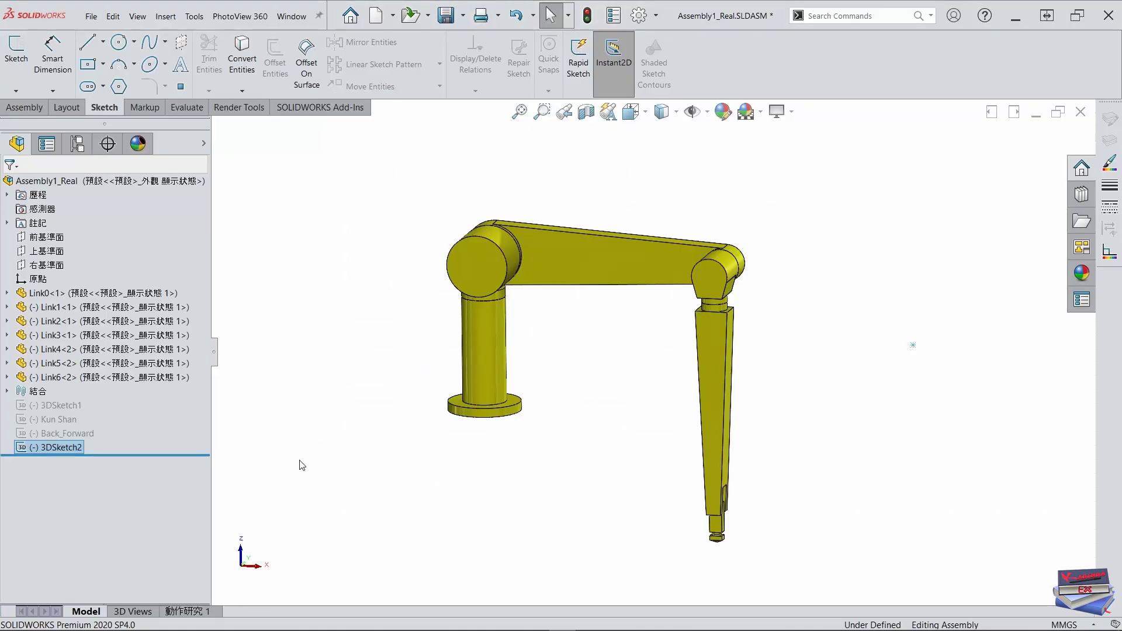
{"action": "left_click", "coordinate": [187, 612]}
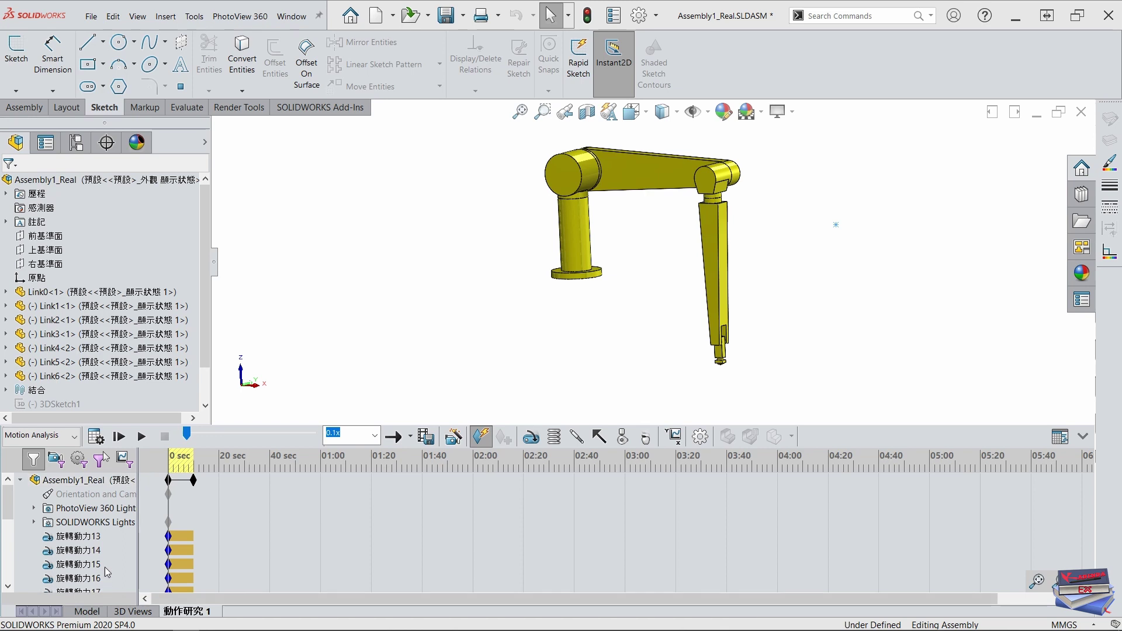
Edit the motor 旋轉動力13, set its motion type to Data Points and delete the existing data row in the Function Builder.
{"action": "right_click", "coordinate": [79, 541]}
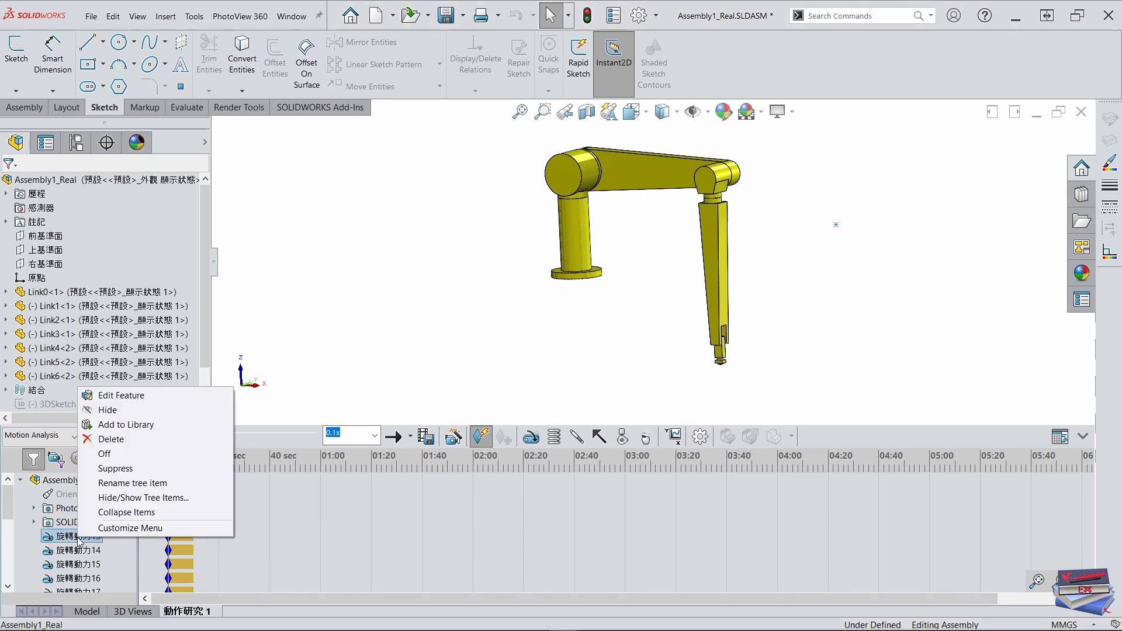
{"action": "left_click", "coordinate": [103, 393]}
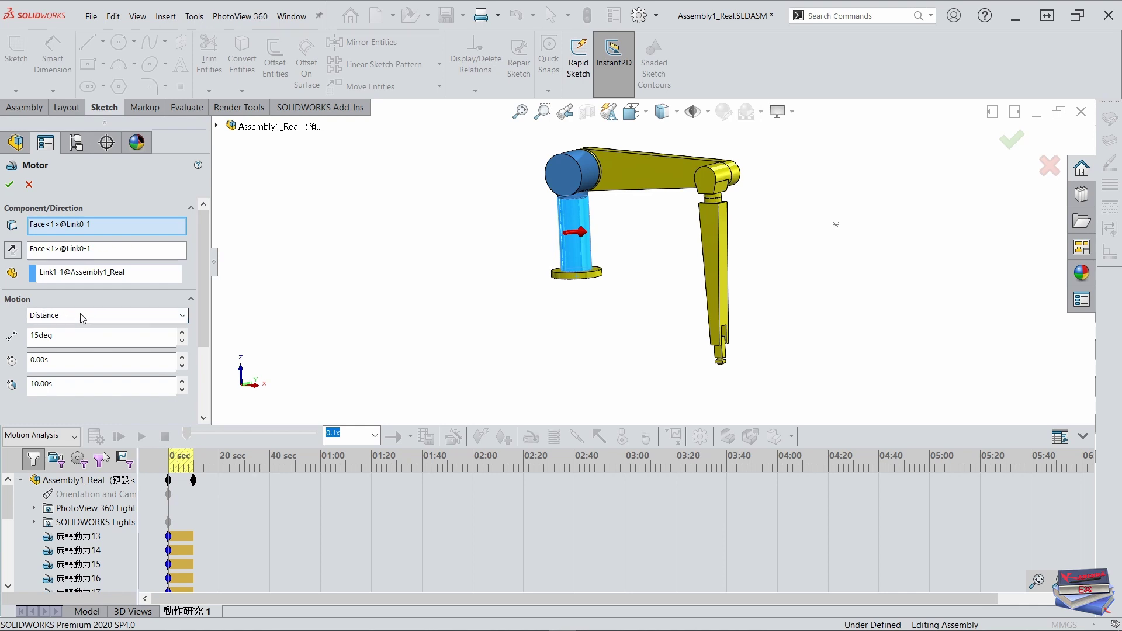
{"action": "left_click", "coordinate": [183, 316]}
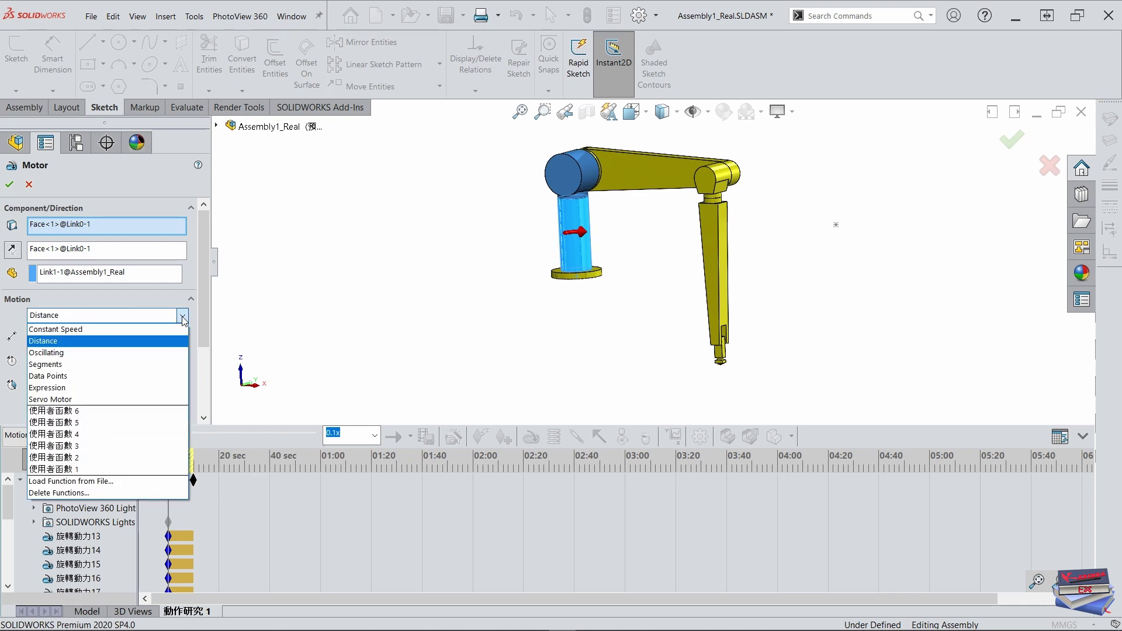
{"action": "left_click", "coordinate": [55, 376]}
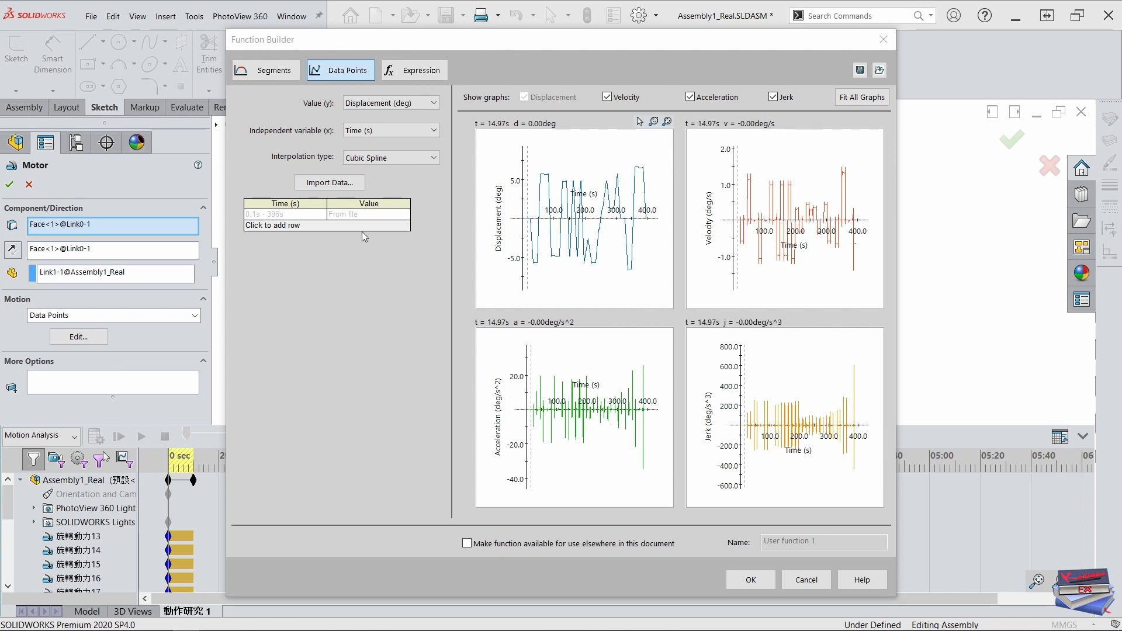
{"action": "right_click", "coordinate": [310, 219]}
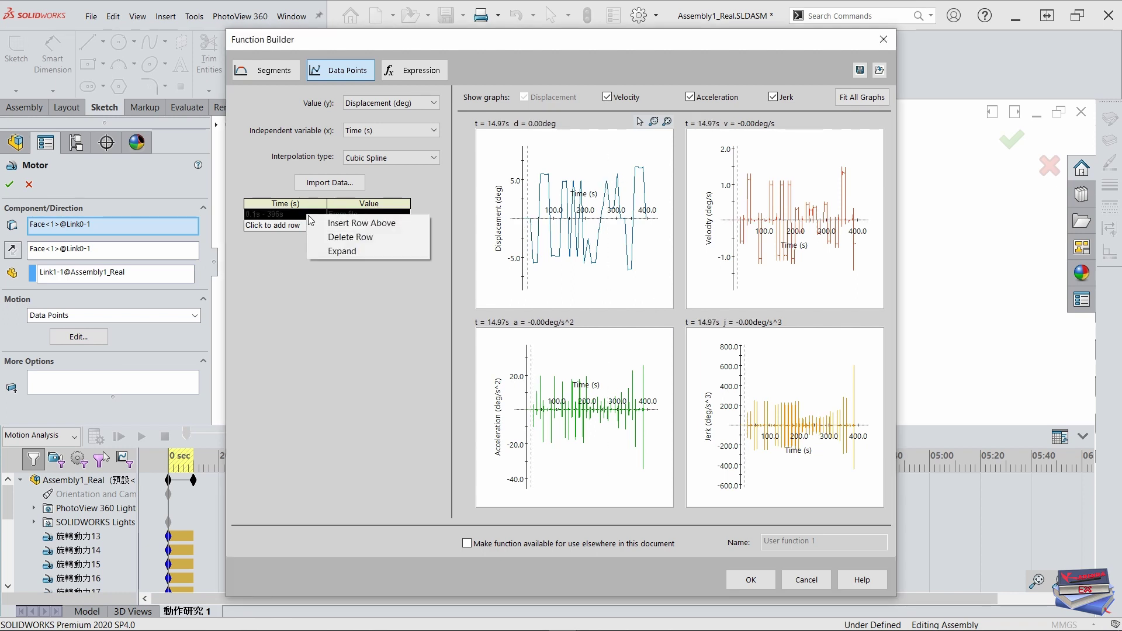
{"action": "left_click", "coordinate": [341, 239]}
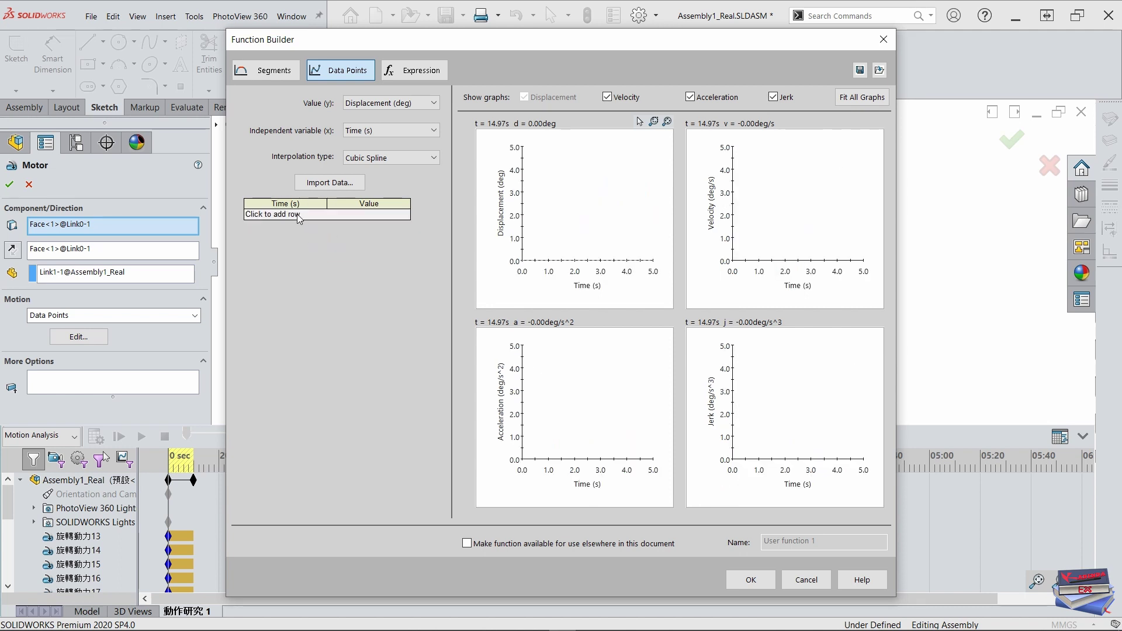
Import CombineFirst_M1.CSV from the MainData folder as the displacement data of motor 旋轉動力13 and accept the motor.
{"action": "left_click", "coordinate": [325, 186]}
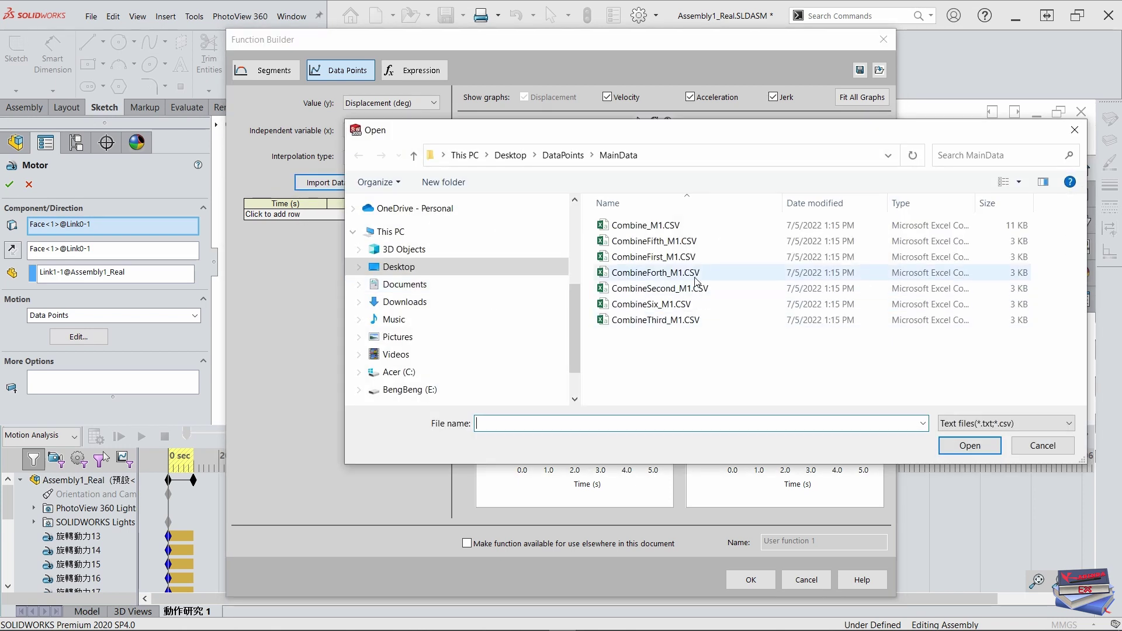
{"action": "left_click", "coordinate": [641, 259]}
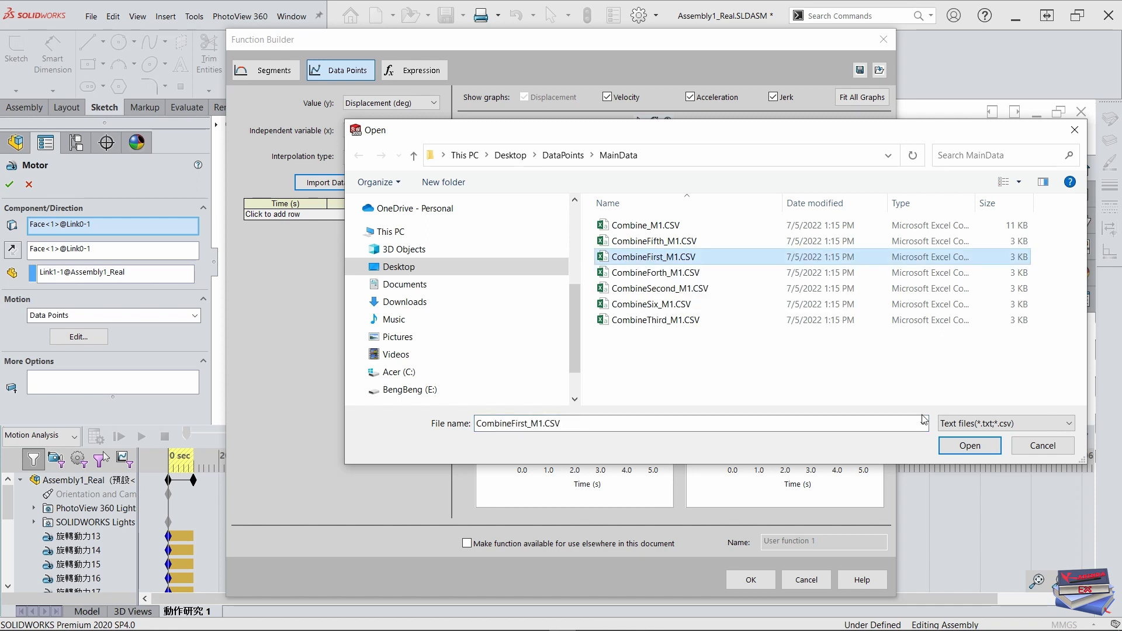
{"action": "left_click", "coordinate": [944, 446]}
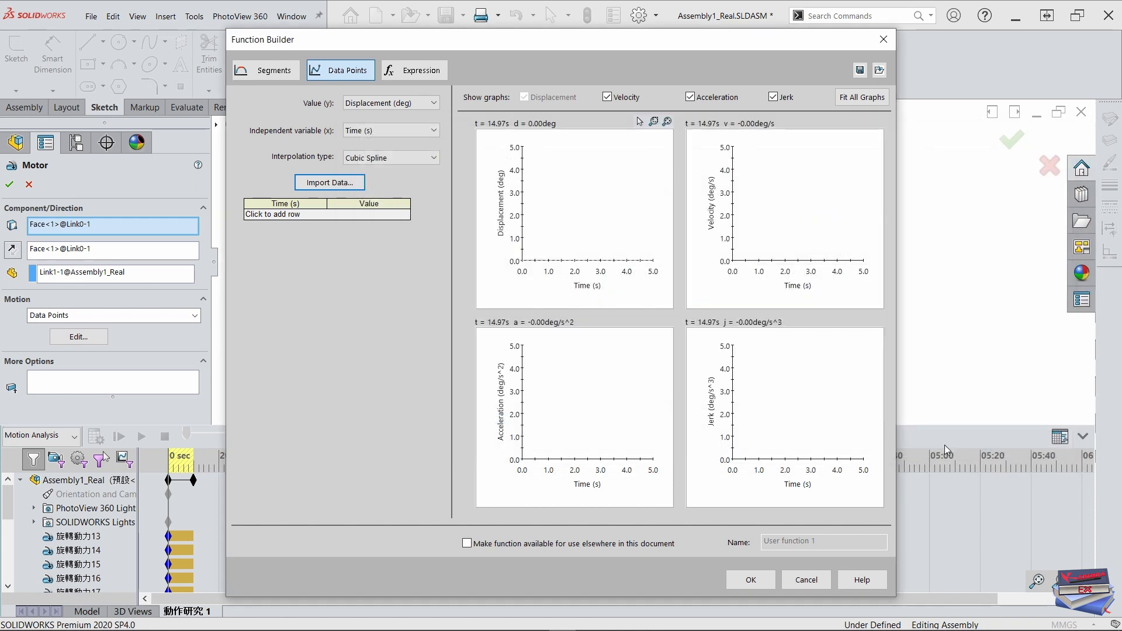
{"action": "left_click", "coordinate": [751, 579]}
{"action": "left_click", "coordinate": [327, 431]}
{"action": "type", "text": "0.1x"}
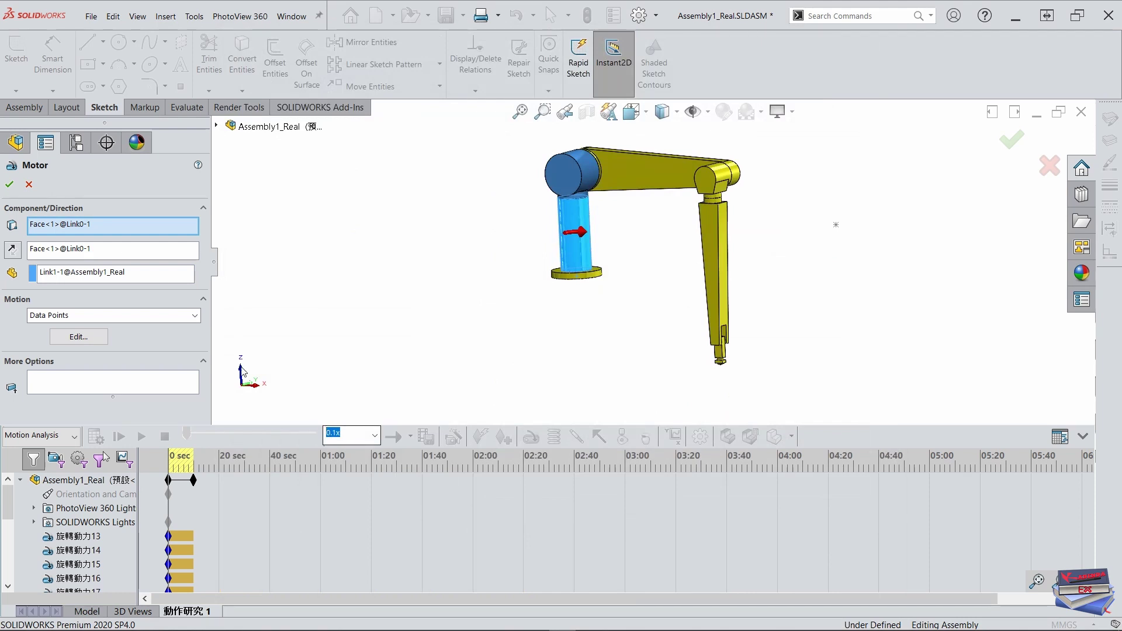
{"action": "left_click", "coordinate": [10, 184]}
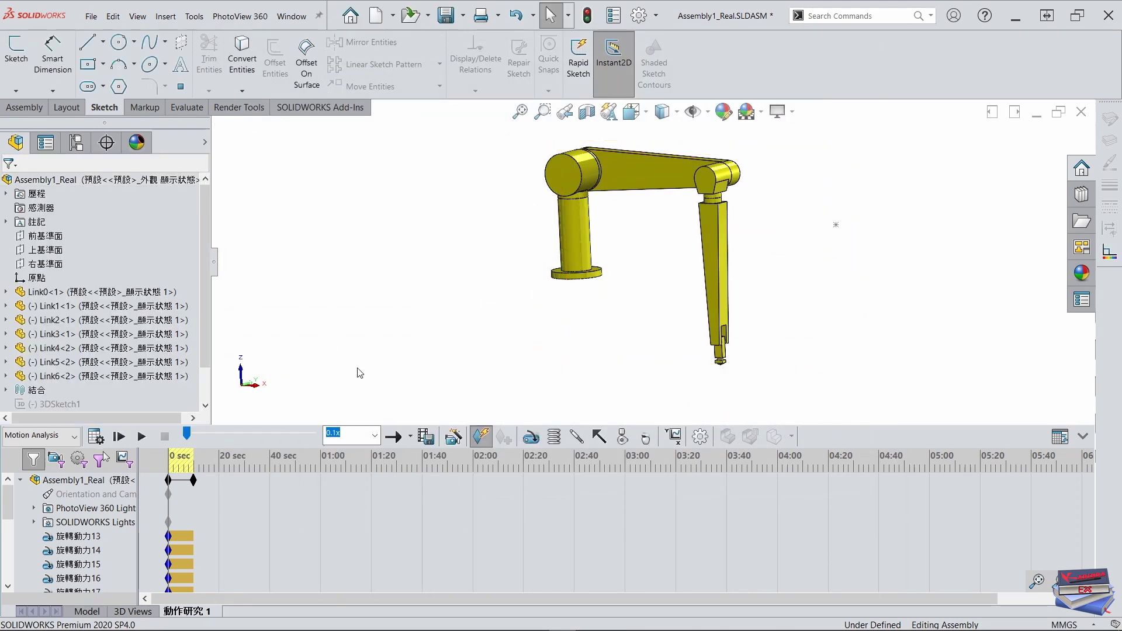
Set the motor 旋轉動力14 to Data Points motion and import its displacement data from CombineSecond_M1.CSV.
{"action": "right_click", "coordinate": [81, 552]}
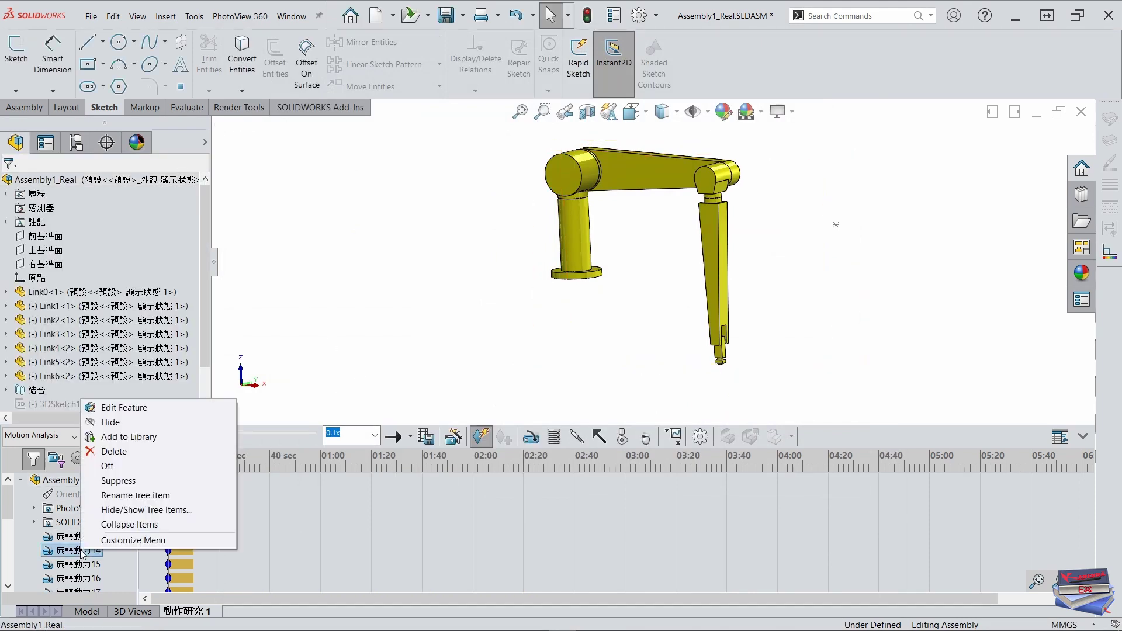
{"action": "left_click", "coordinate": [125, 408]}
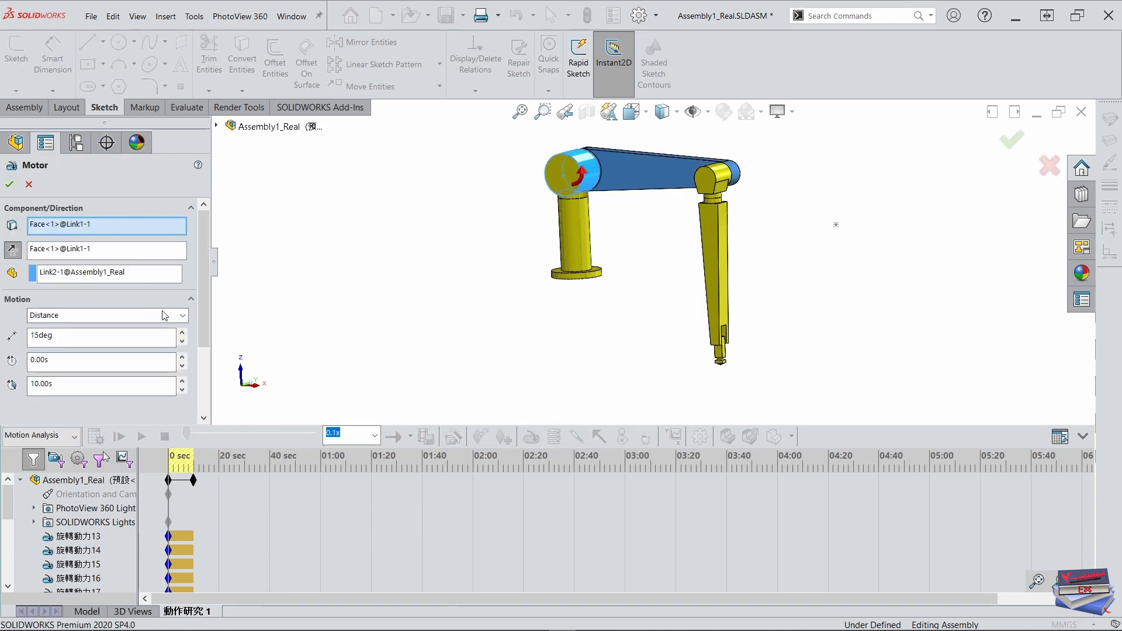
{"action": "left_click", "coordinate": [165, 315]}
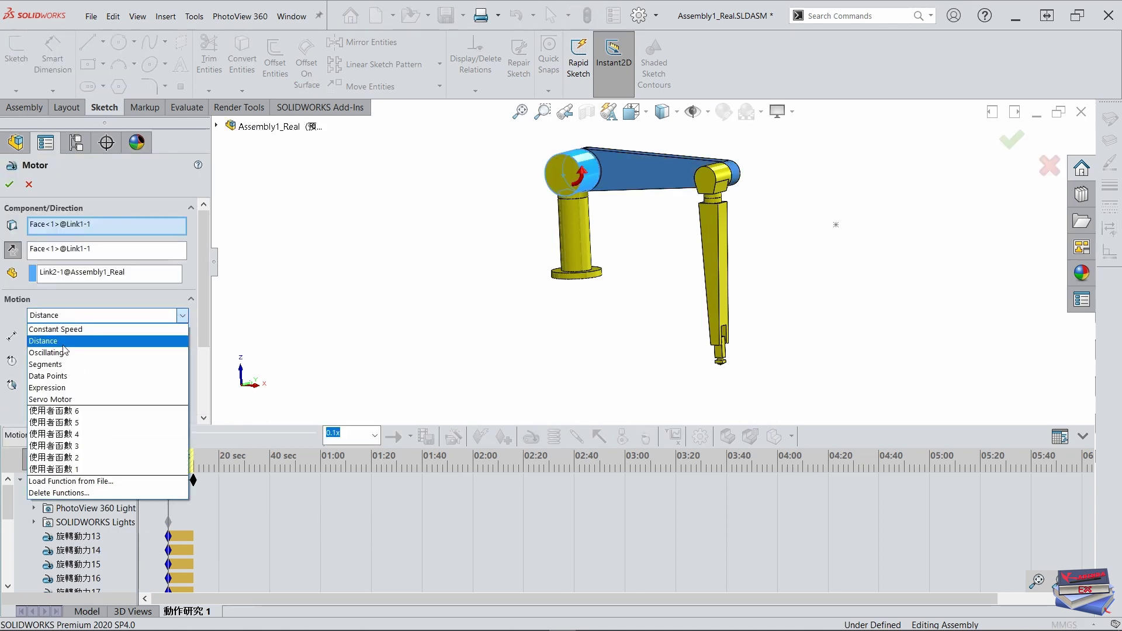
{"action": "left_click", "coordinate": [60, 377]}
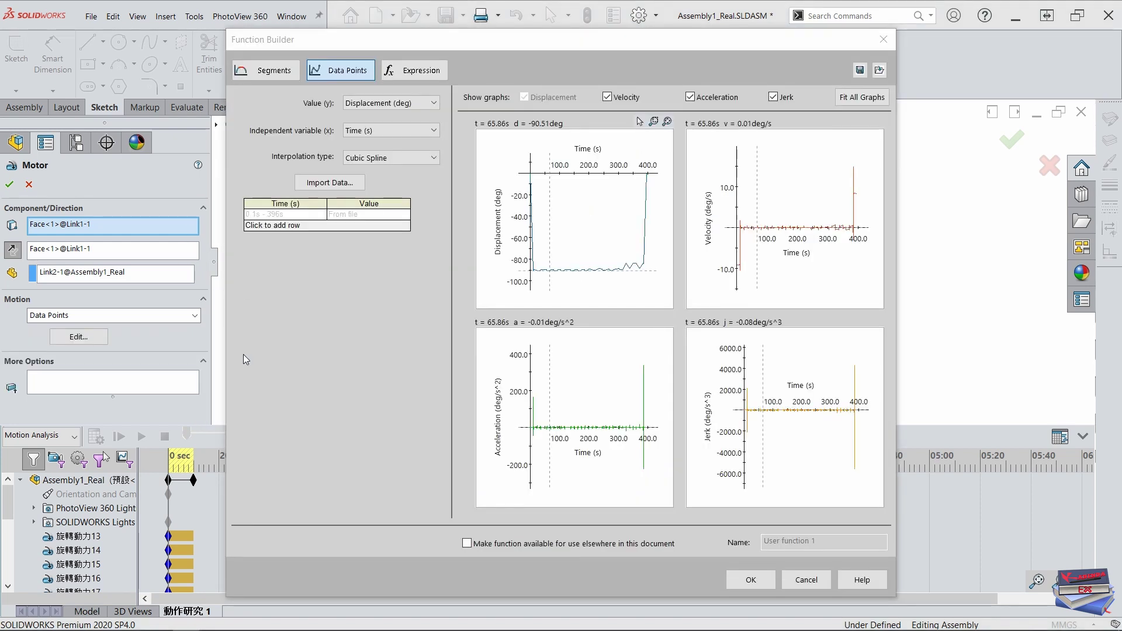
{"action": "left_click", "coordinate": [329, 183]}
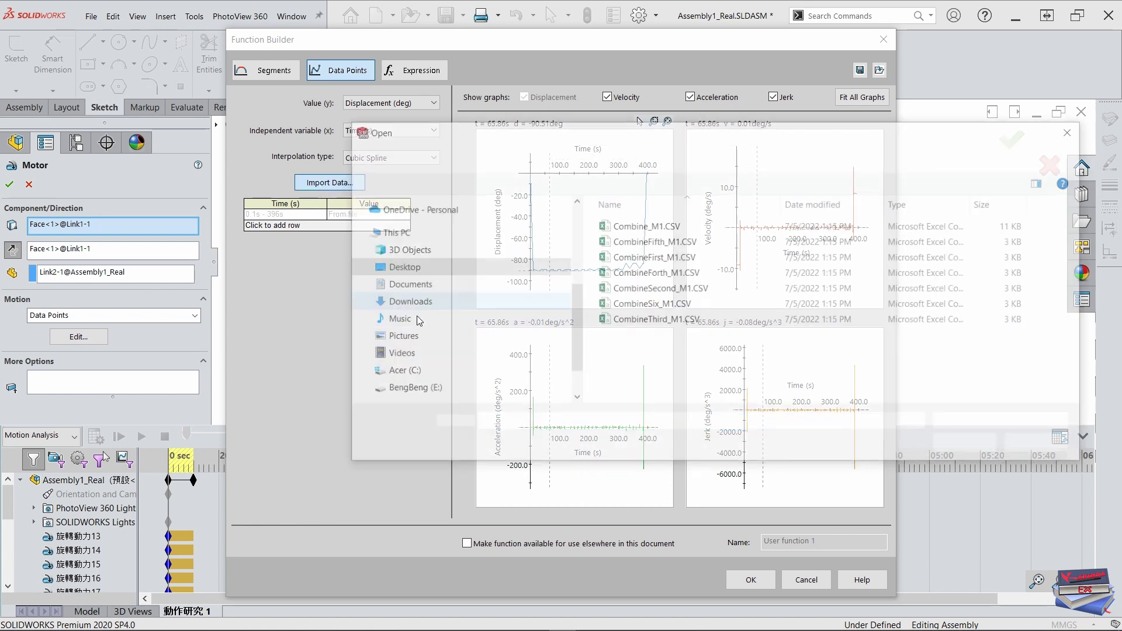
{"action": "left_click", "coordinate": [660, 288]}
{"action": "left_click", "coordinate": [969, 445]}
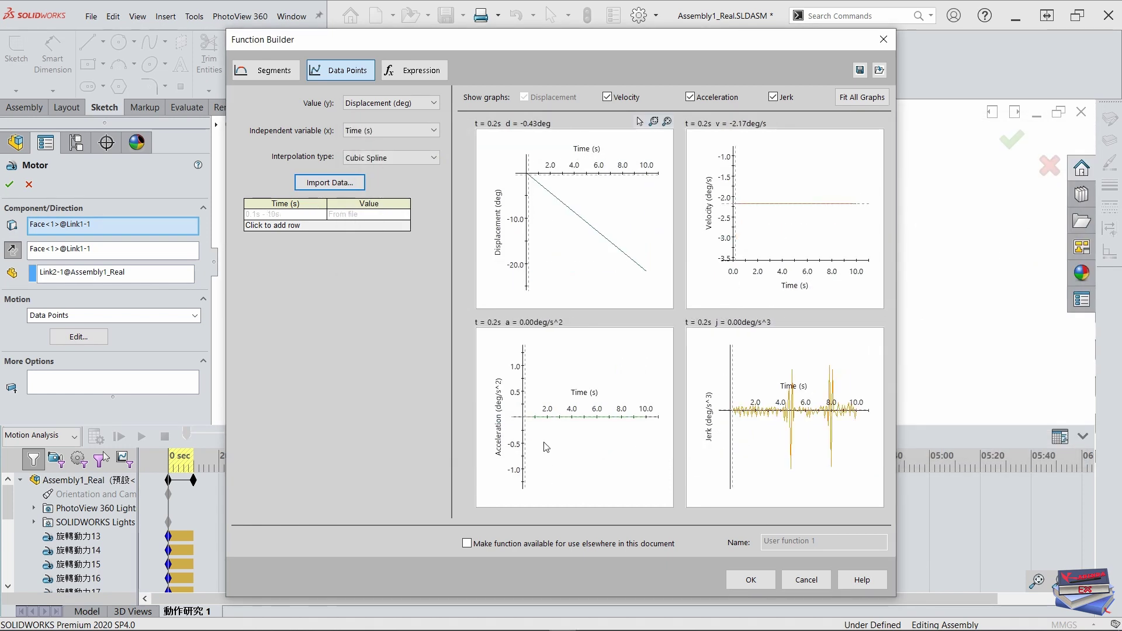
{"action": "left_click", "coordinate": [751, 579]}
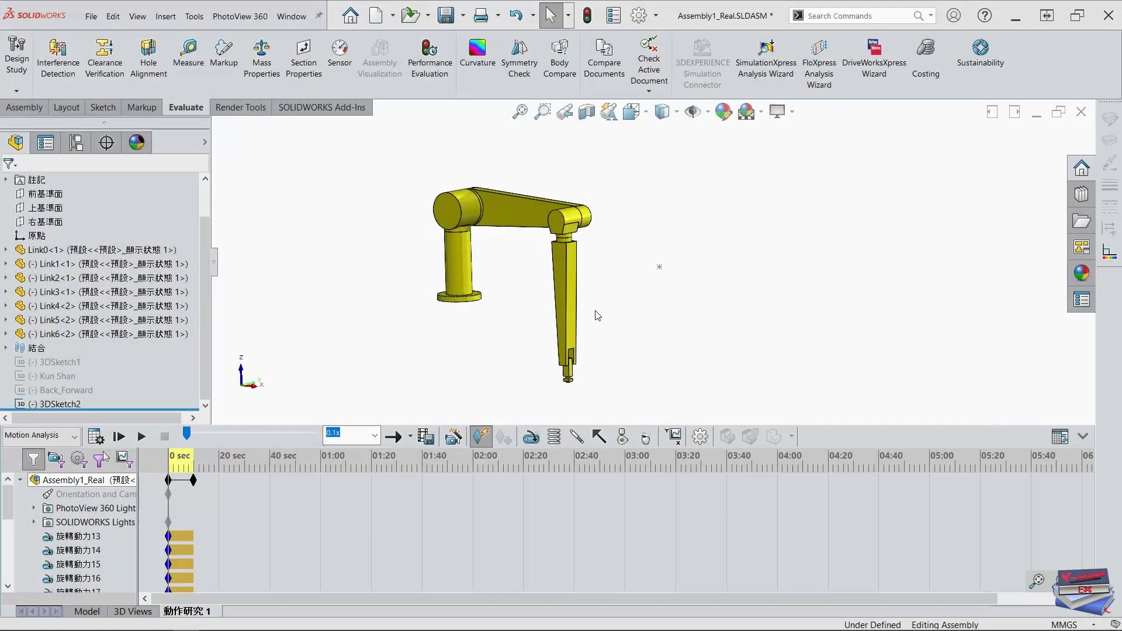
Calculate the motion study and inspect the arm's end effector against the 3D sketch target point.
{"action": "scroll", "coordinate": [98, 556], "scroll_direction": "down", "scroll_amount": 1}
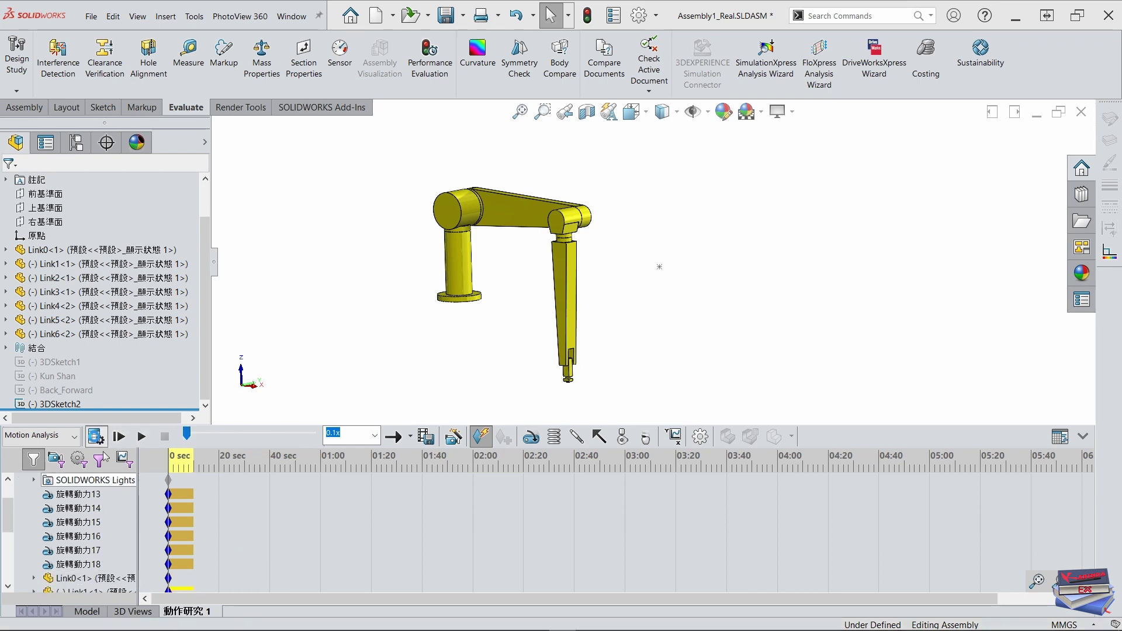
{"action": "left_click", "coordinate": [95, 437]}
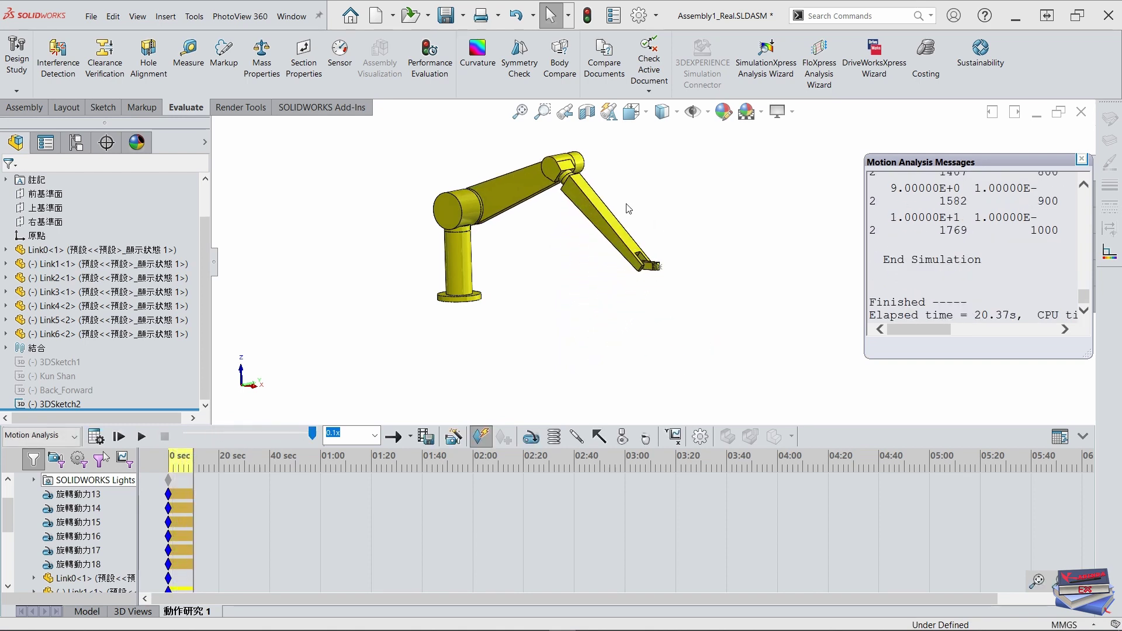
{"action": "scroll", "coordinate": [628, 209], "scroll_direction": "down", "scroll_amount": 4}
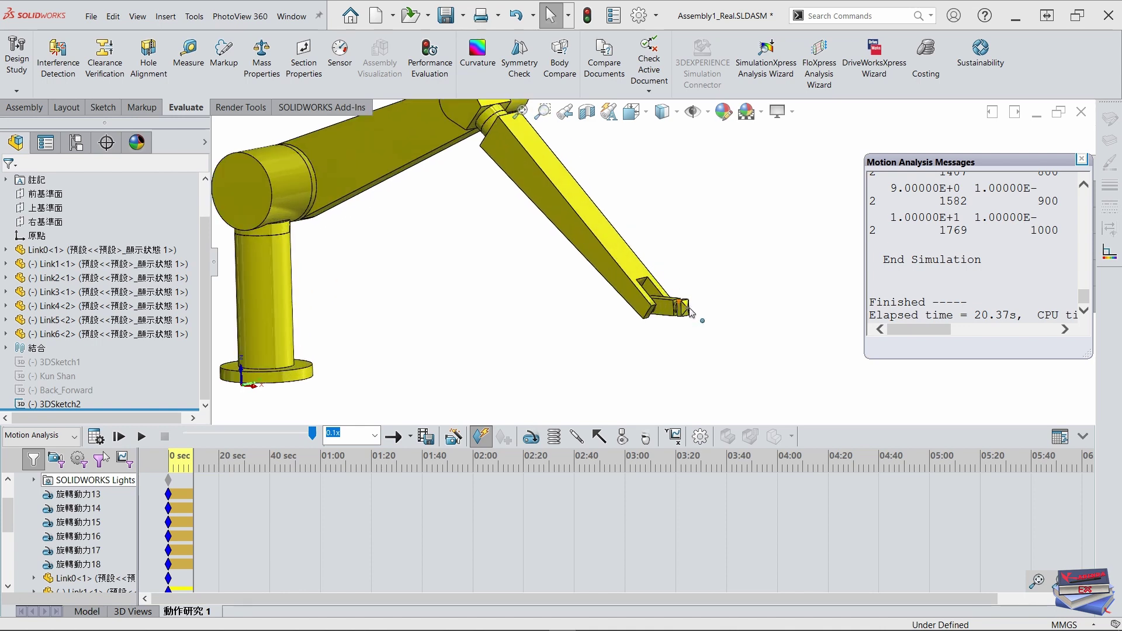
{"action": "scroll", "coordinate": [684, 310], "scroll_direction": "down", "scroll_amount": 5}
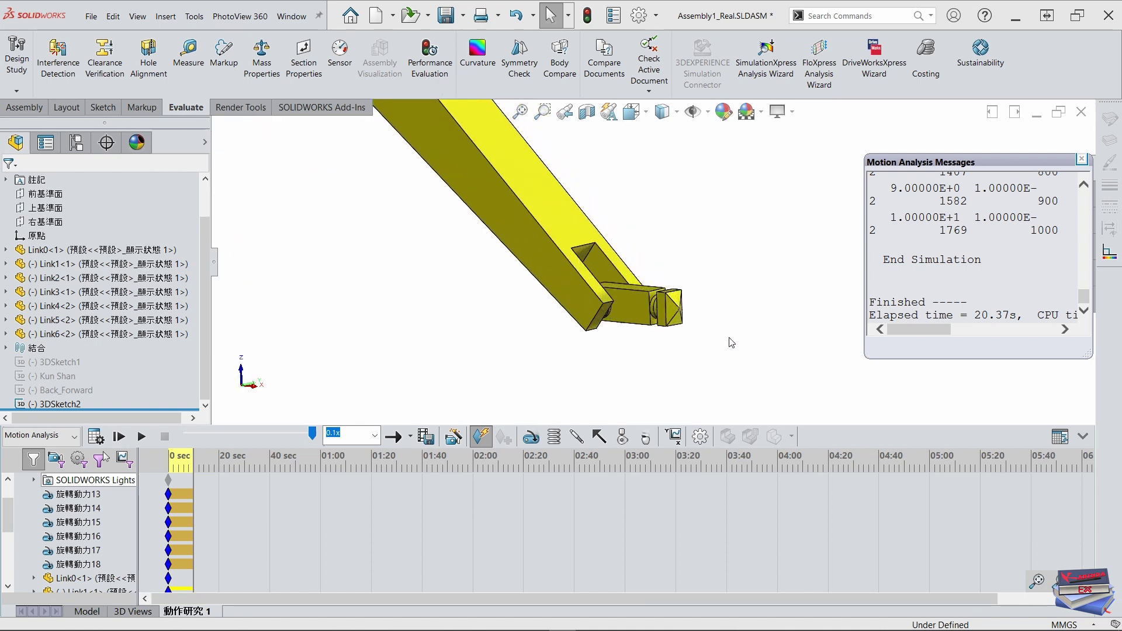
{"action": "scroll", "coordinate": [741, 353], "scroll_direction": "up", "scroll_amount": 5}
{"action": "key", "text": "f"}
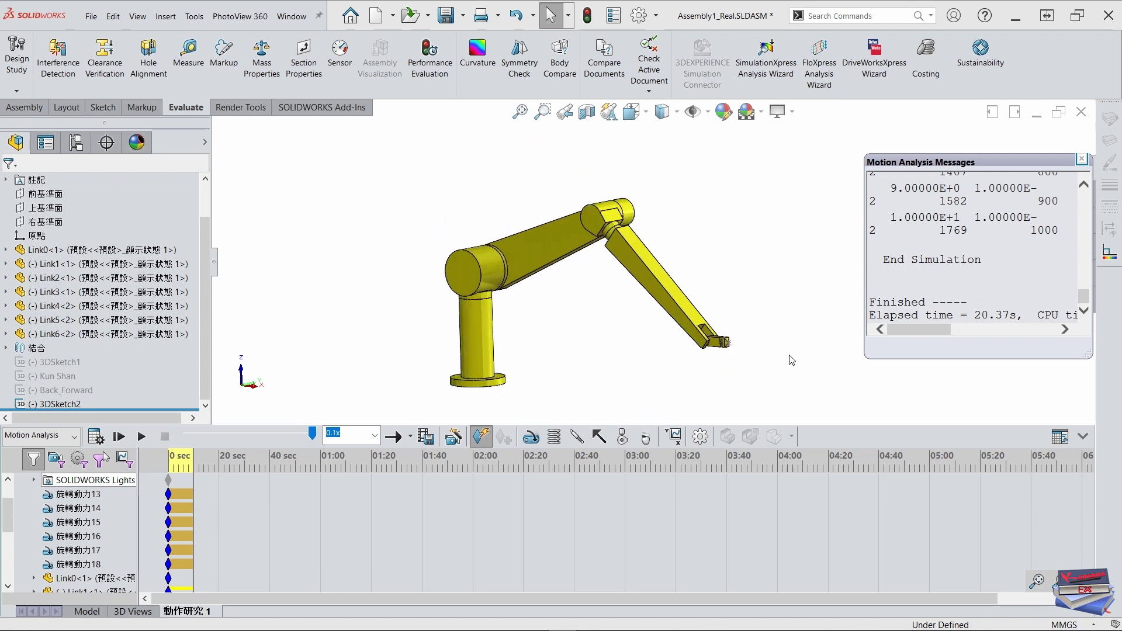
Switch to MATLAB and review the time and joint angle output down to the last row, ending back in SOLIDWORKS.
{"action": "key", "text": "alt+Tab"}
{"action": "key", "text": "alt+Tab"}
{"action": "key", "text": "alt+Tab"}
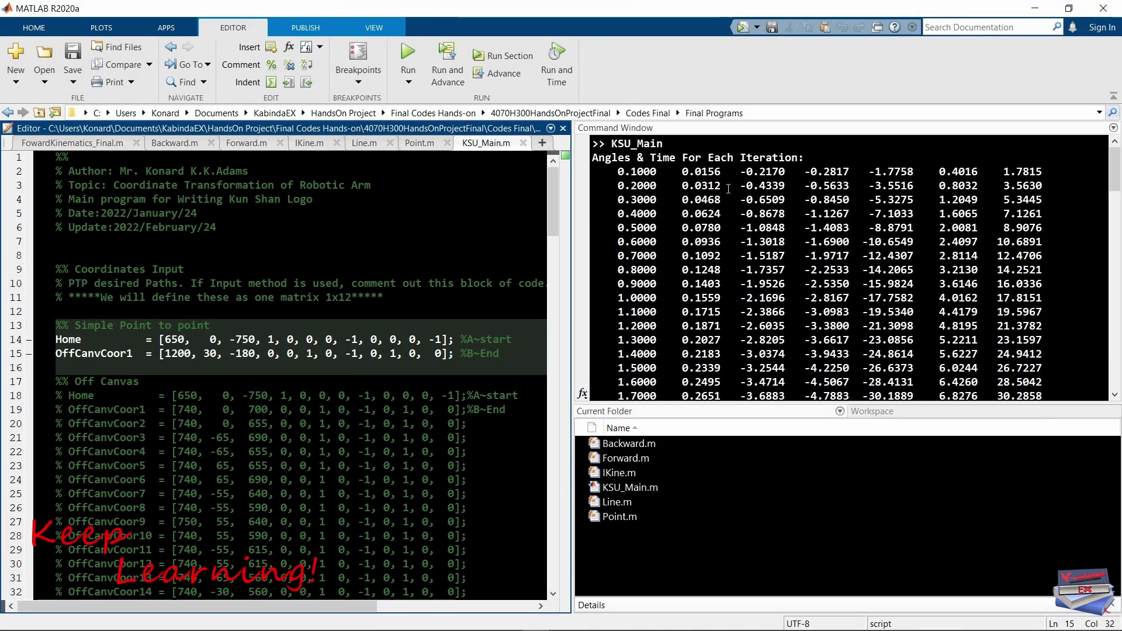
{"action": "scroll", "coordinate": [729, 189], "scroll_direction": "down", "scroll_amount": 11}
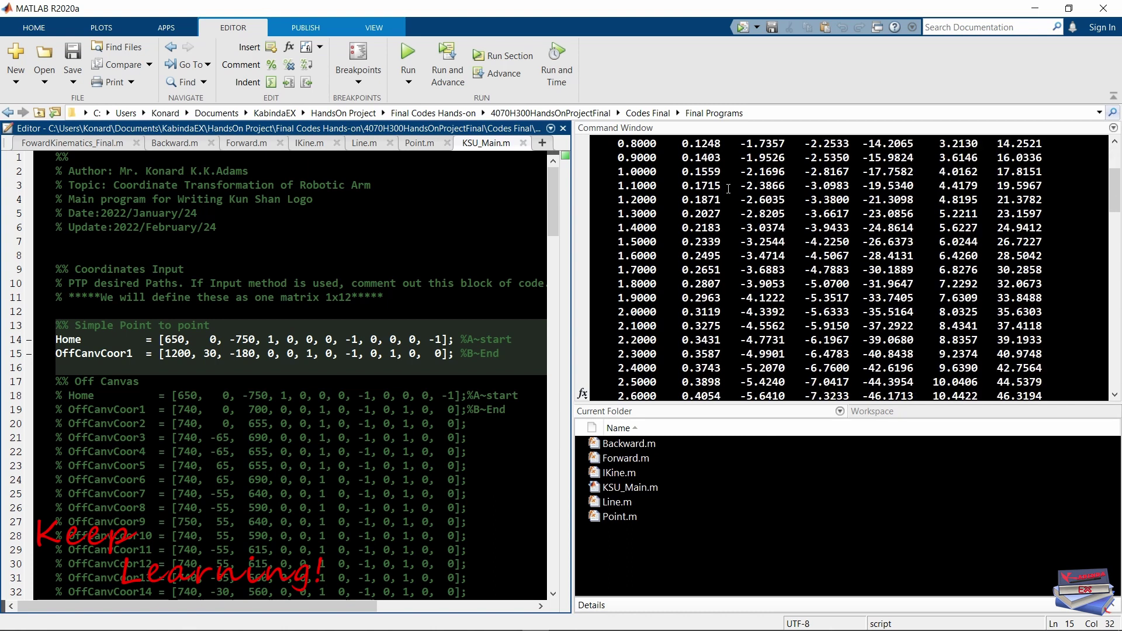
{"action": "scroll", "coordinate": [728, 188], "scroll_direction": "down", "scroll_amount": 17}
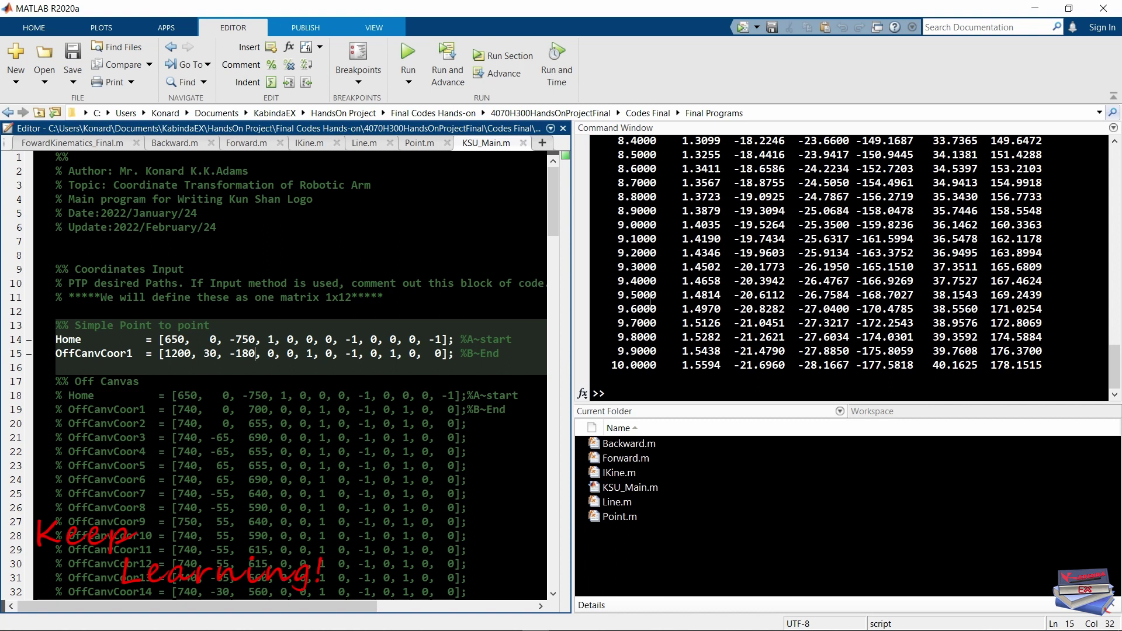
{"action": "key", "text": "alt+Tab"}
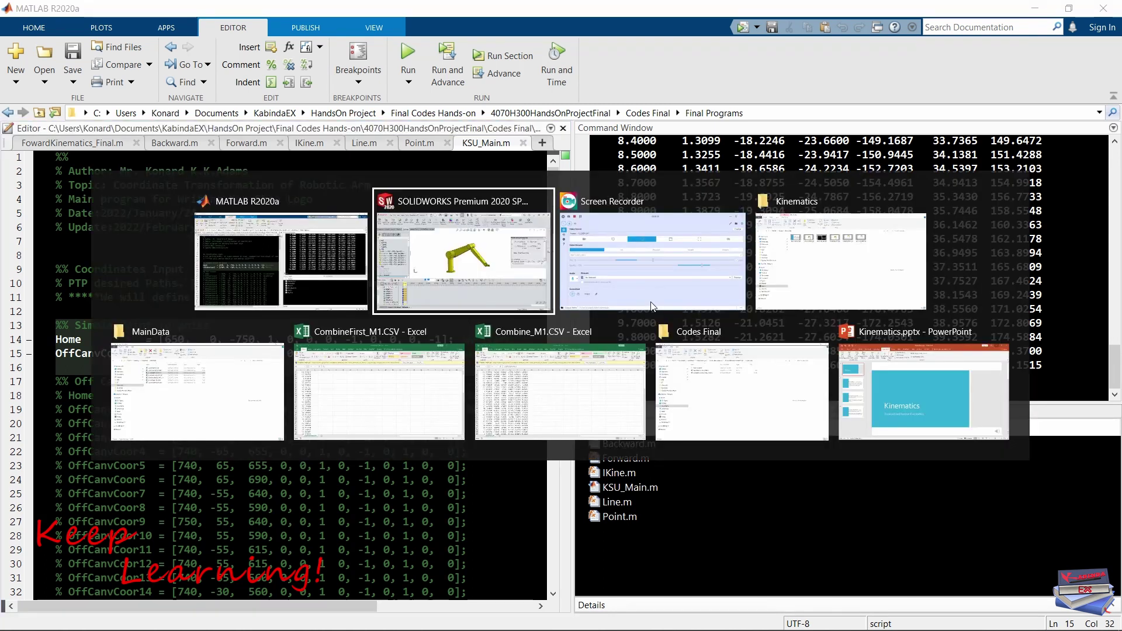